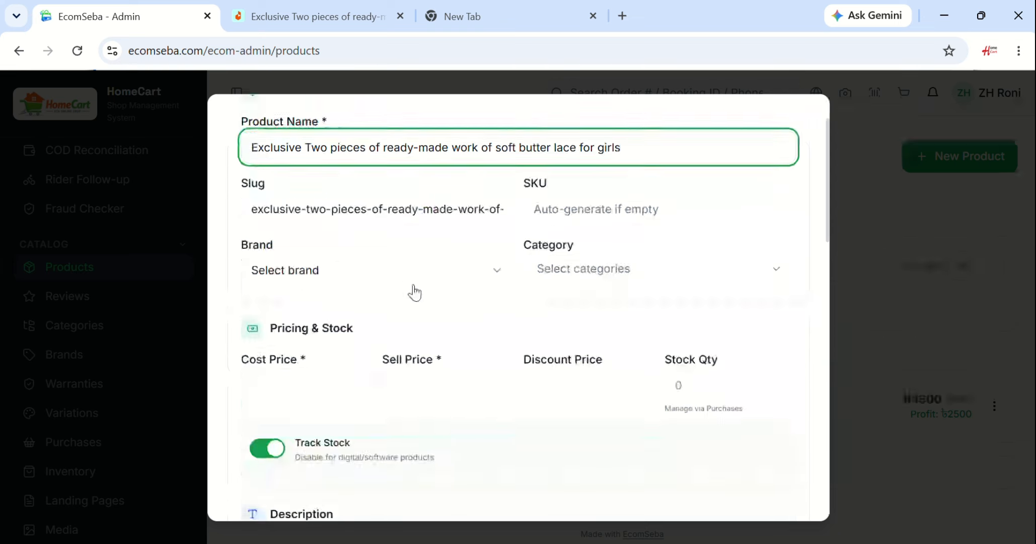
Set the product's brand to BD and its category to Fashion.
left_click(317, 274)
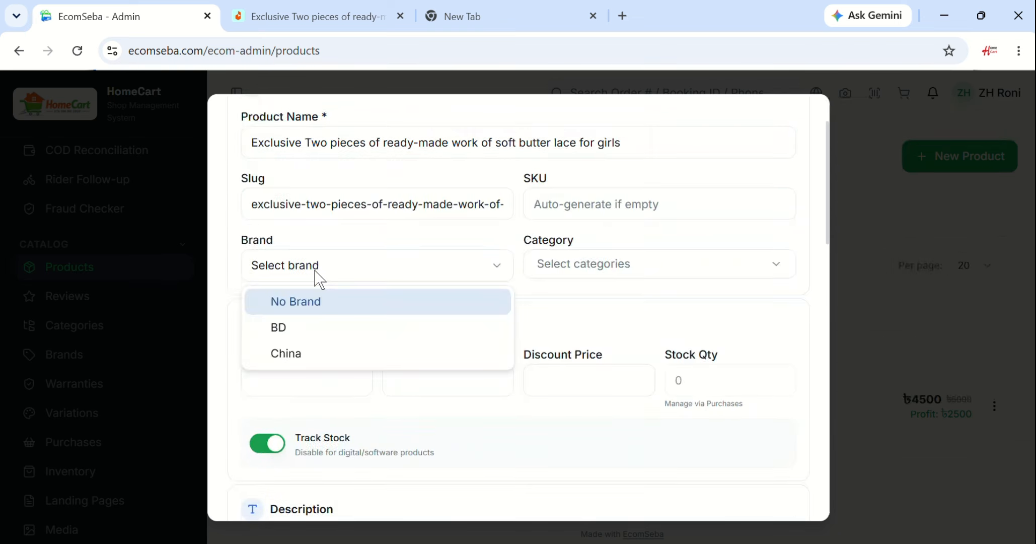
left_click(282, 329)
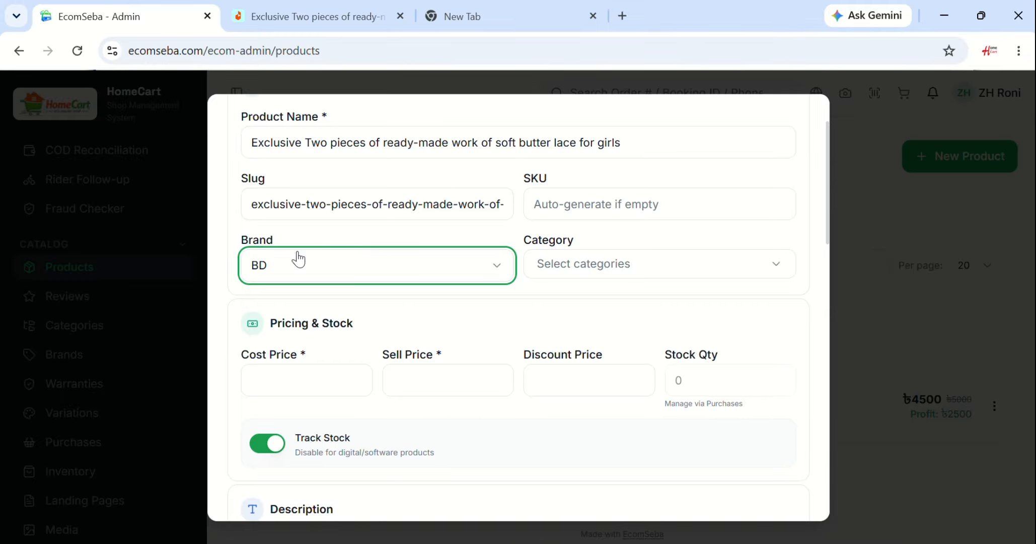
left_click(553, 273)
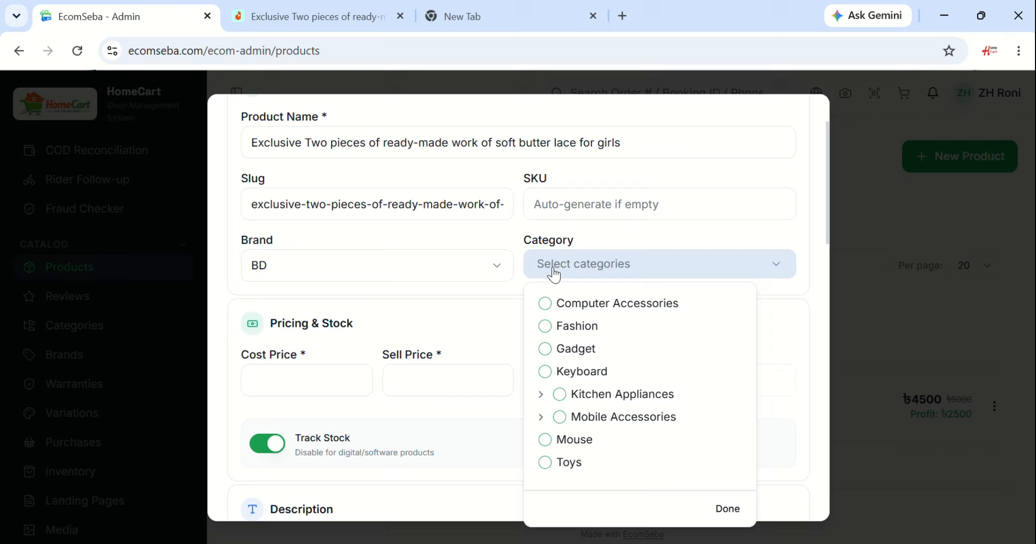
left_click(545, 328)
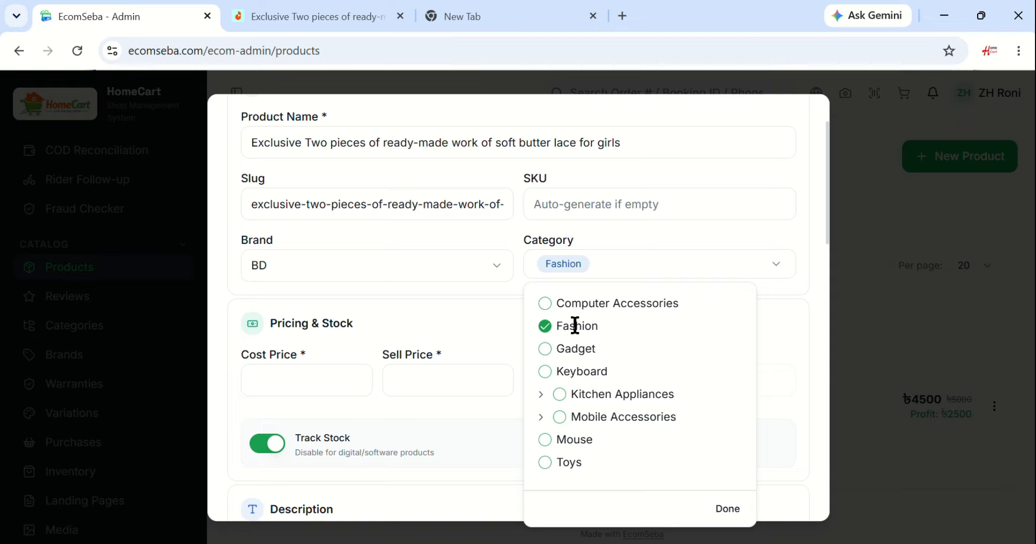
left_click(789, 331)
Check the product's price on the Daraz page, and enter cost price 150, sell price 500 and discount price 380.
scroll(479, 289, "down", 3)
left_click(304, 214)
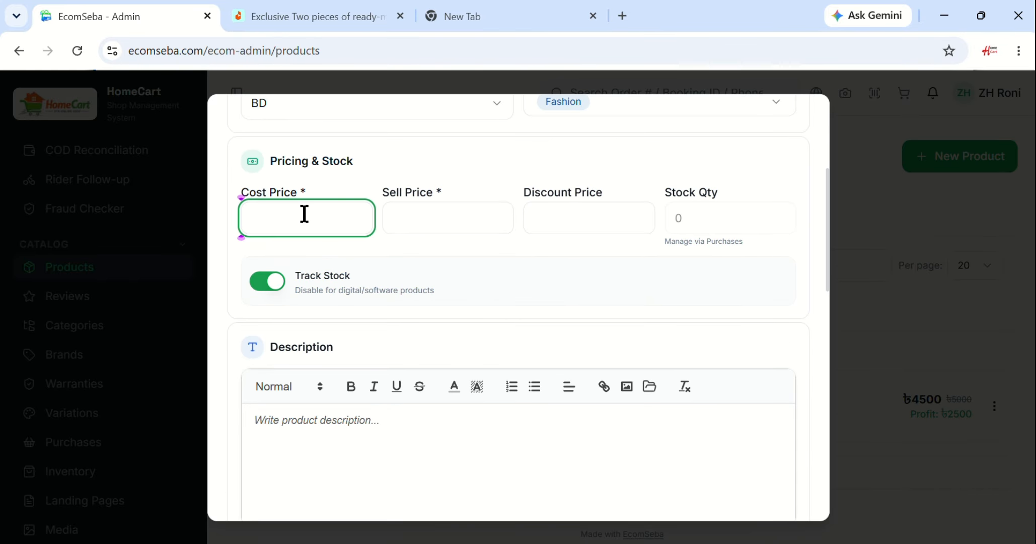
left_click(279, 15)
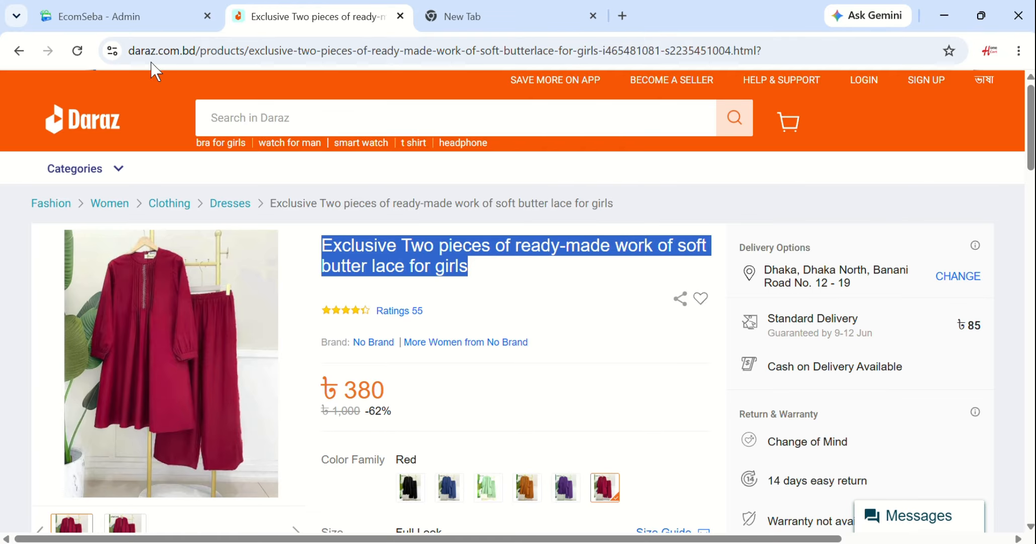
left_click(100, 15)
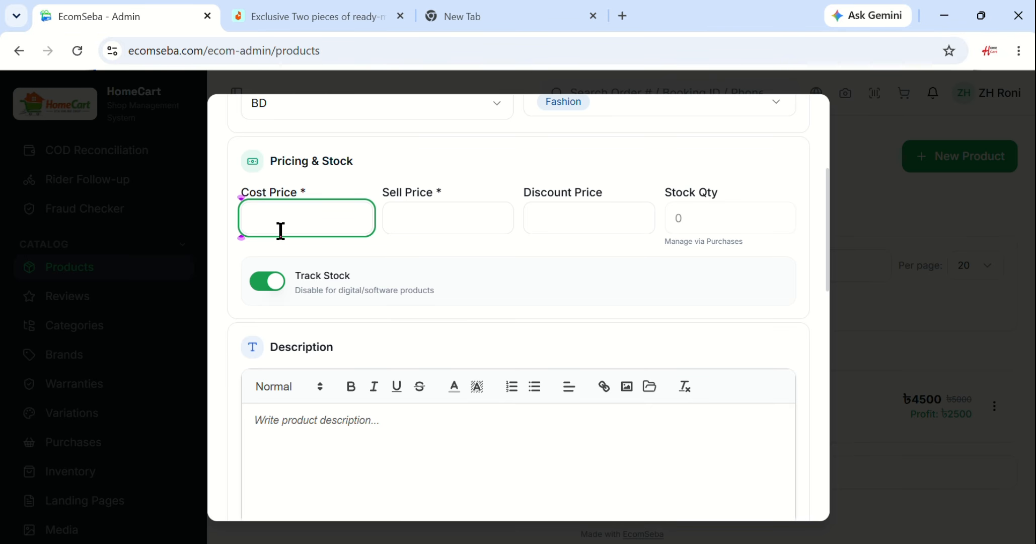
type("150")
key("Tab")
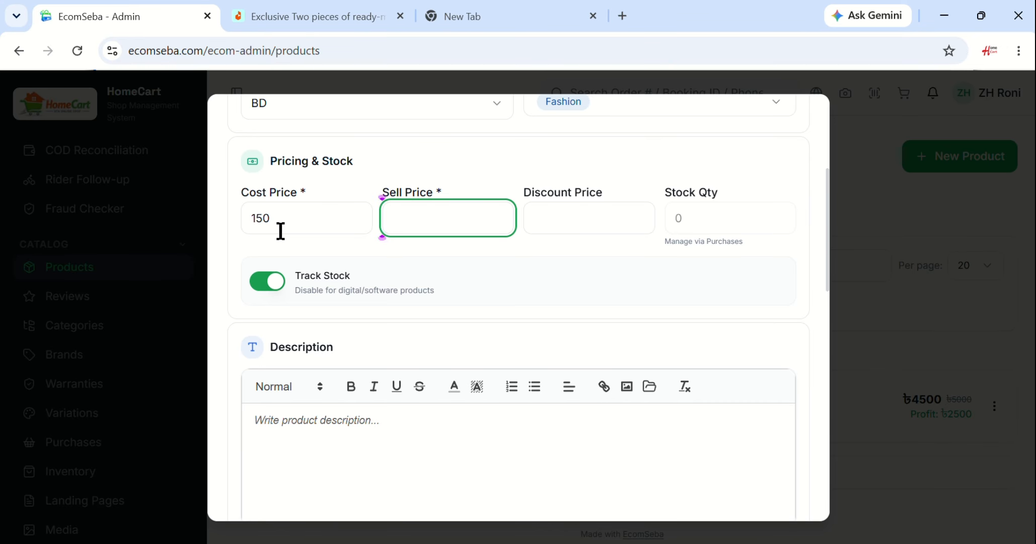
type("500")
key("Tab")
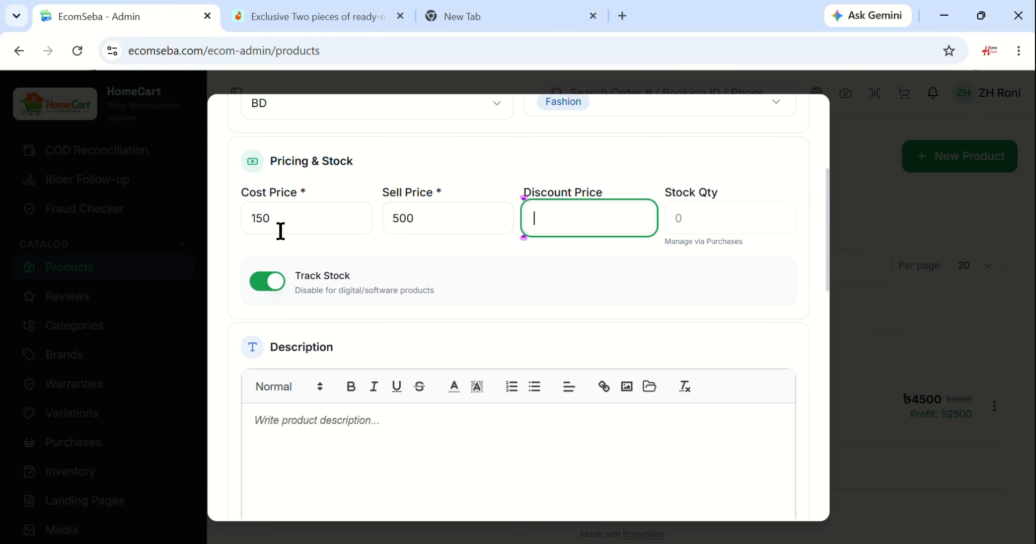
type("380")
left_click(356, 331)
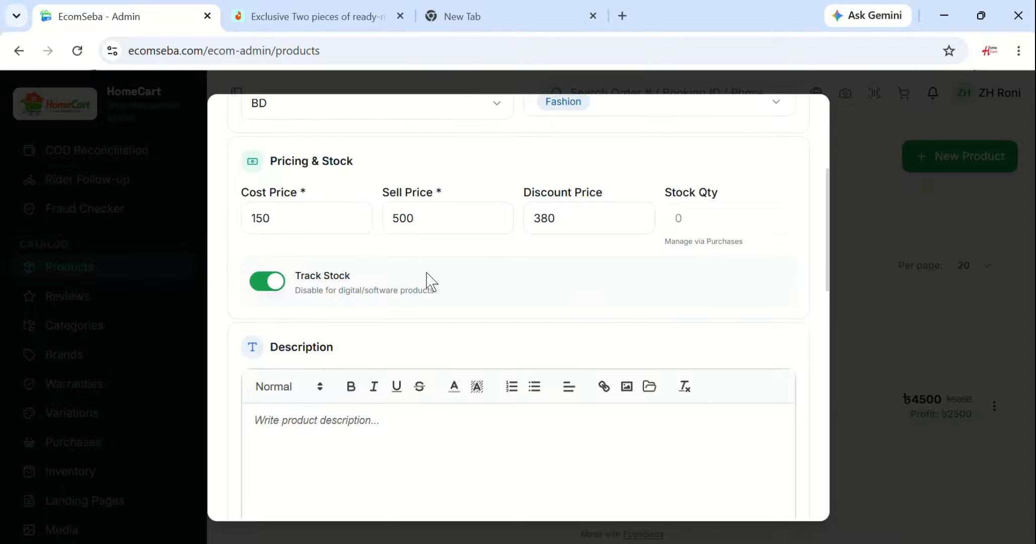
Copy the full product details text from the Daraz product page into the product description.
scroll(432, 282, "down", 1)
left_click(332, 367)
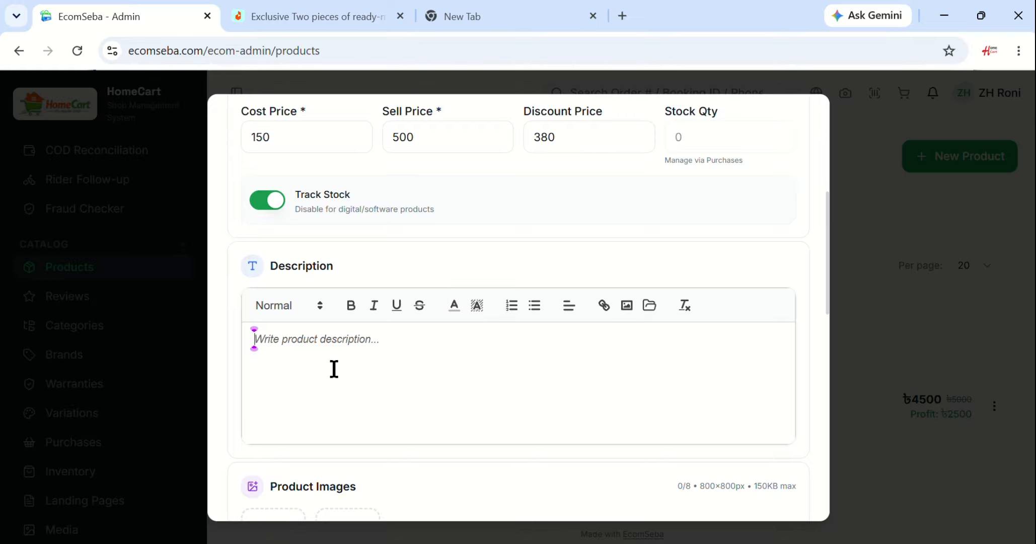
left_click(298, 10)
scroll(432, 293, "down", 10)
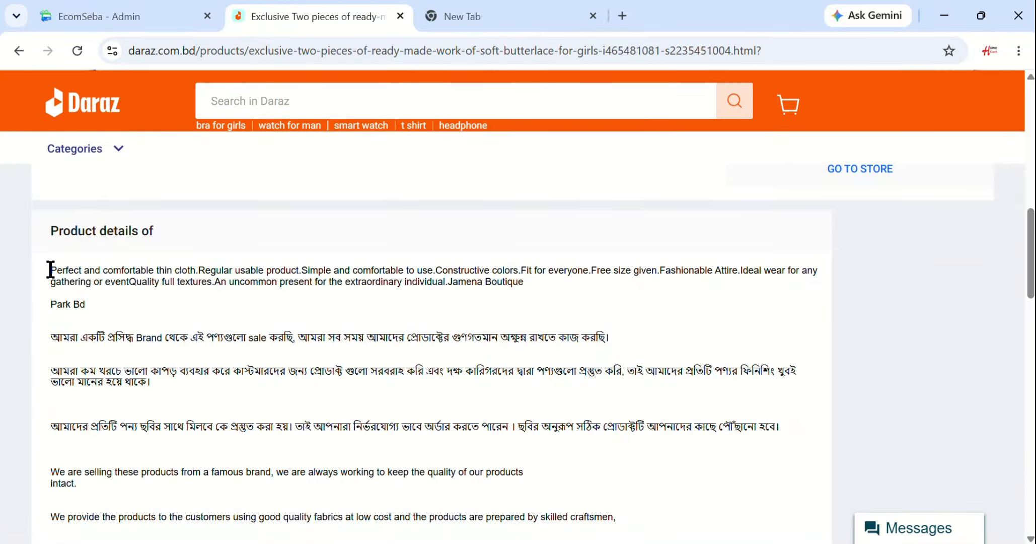
left_click_drag(50, 269, 539, 424)
scroll(532, 470, "down", 6)
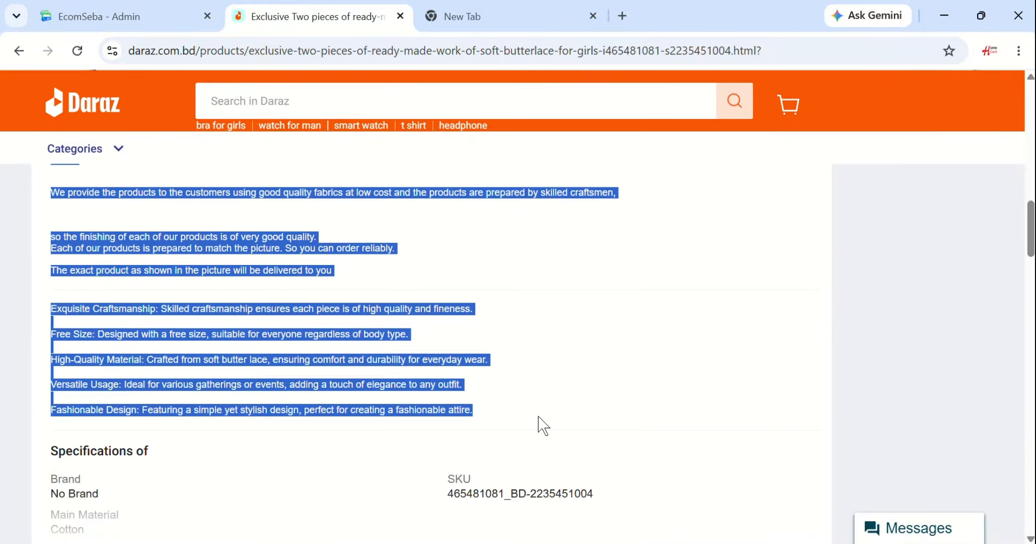
left_click(93, 18)
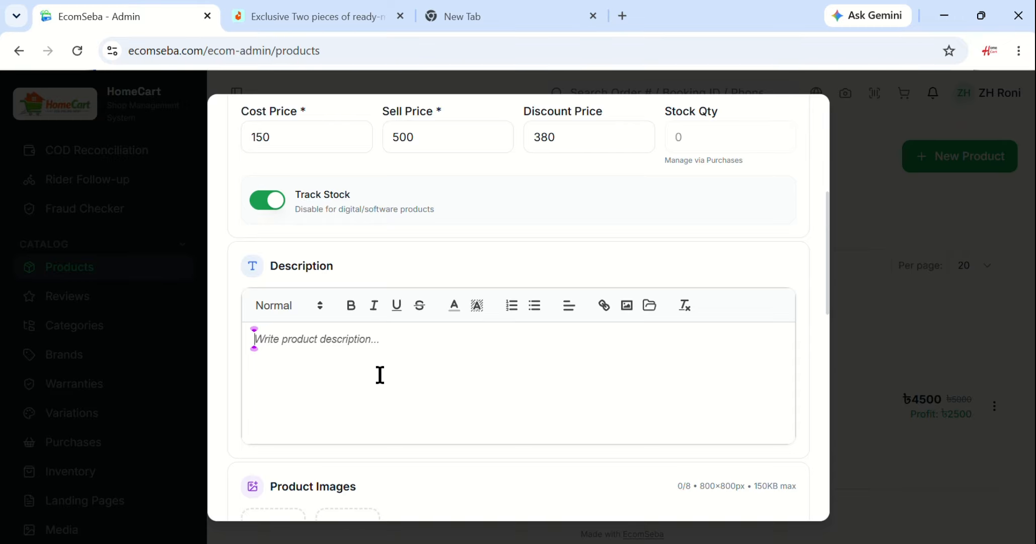
key("ctrl+v")
Delete the "Park Bd" line and its empty line from the description.
scroll(376, 377, "up", 5)
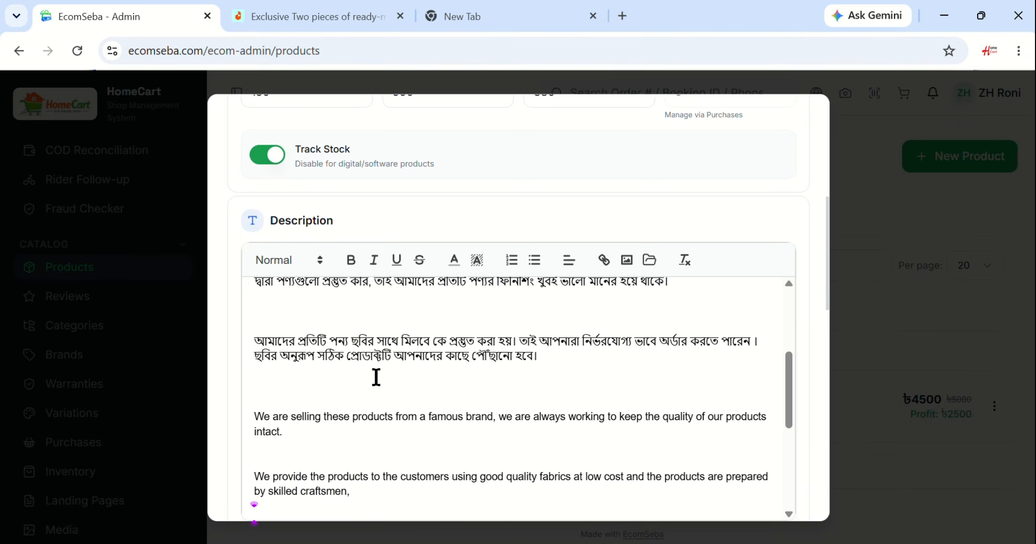
scroll(375, 378, "up", 4)
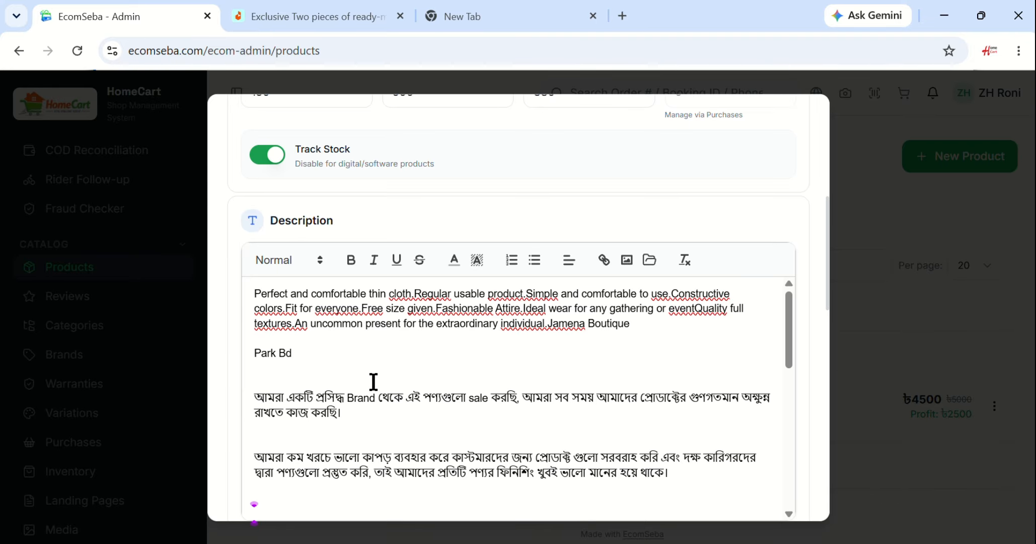
left_click_drag(308, 354, 242, 356)
key("BackSpace")
key("BackSpace")
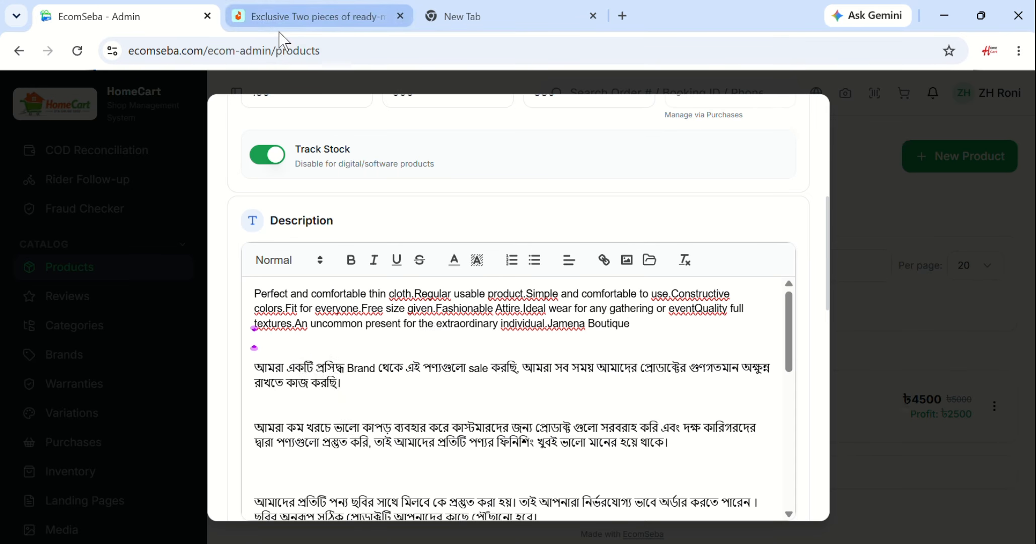
Choose the five consecutive images from the green outfit through the purple outfit in Desktop > Image for upload as product images.
scroll(448, 322, "down", 15)
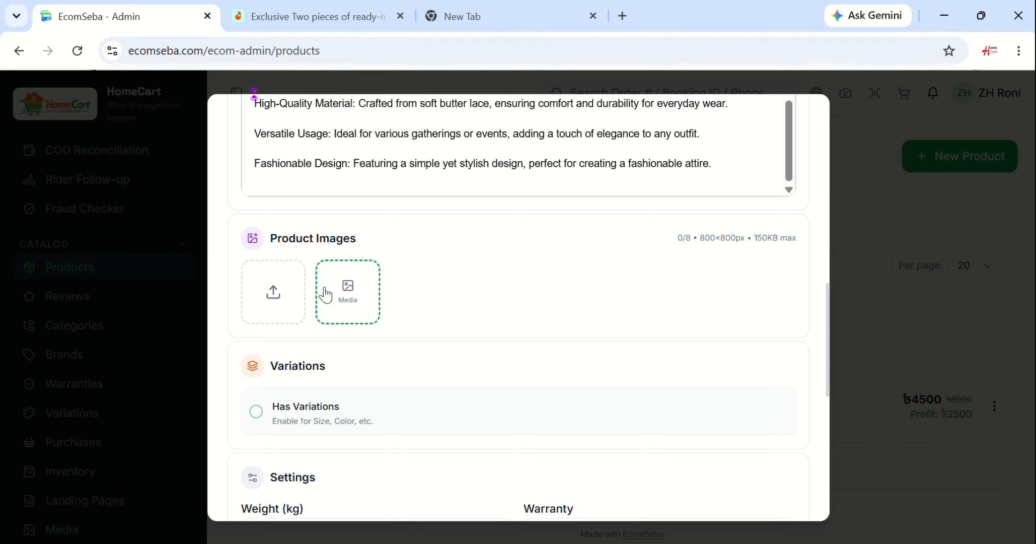
left_click(345, 275)
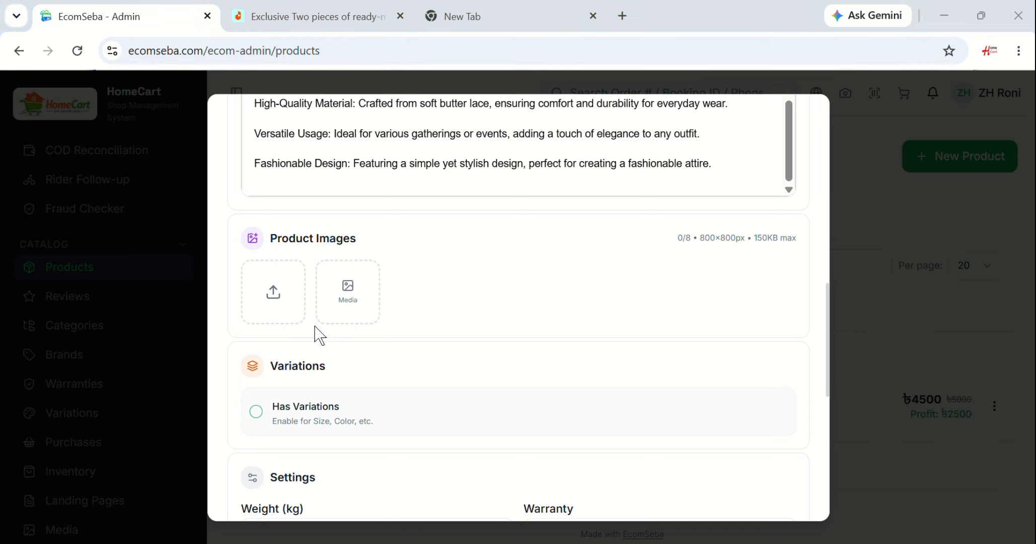
left_click(272, 299)
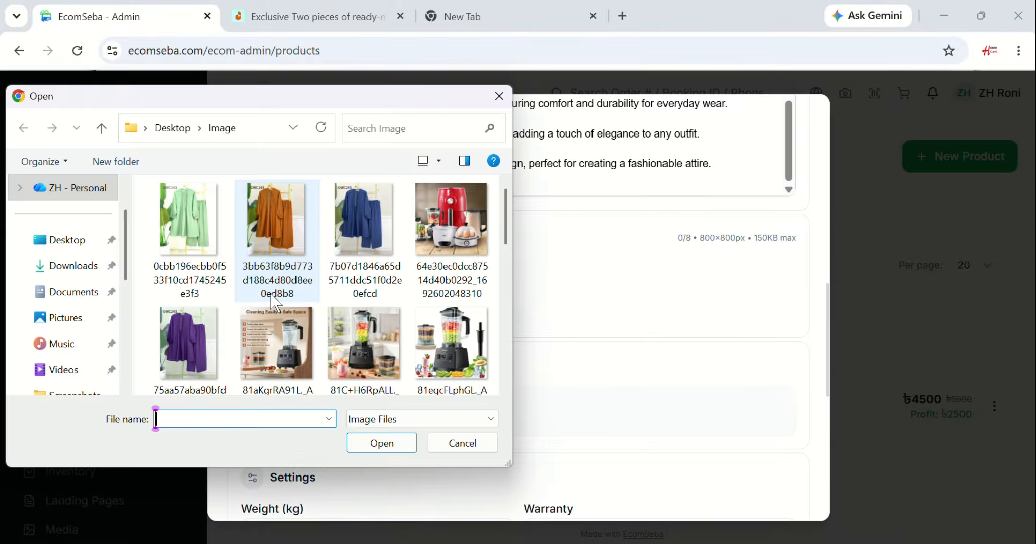
left_click(182, 223)
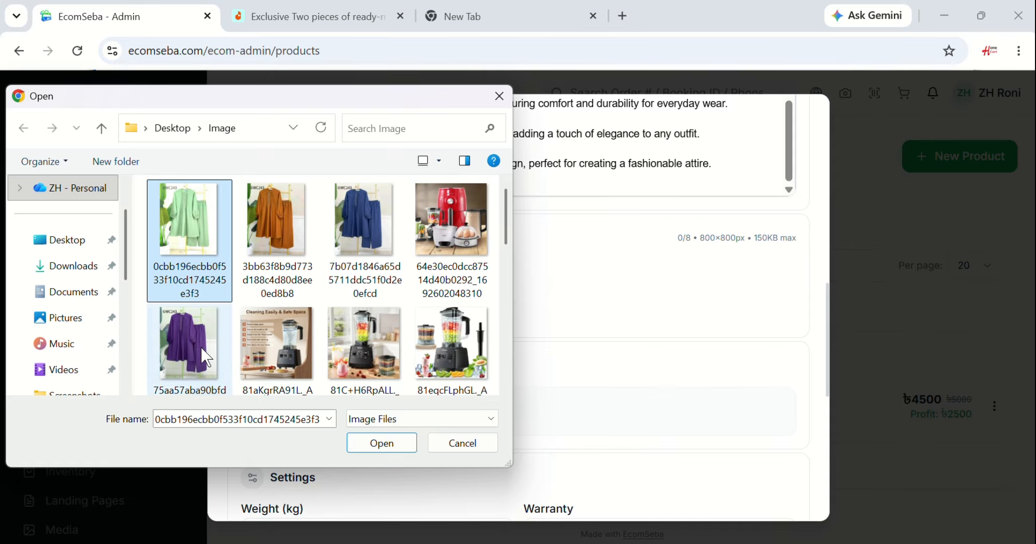
left_click(188, 345, "shift")
left_click(370, 450)
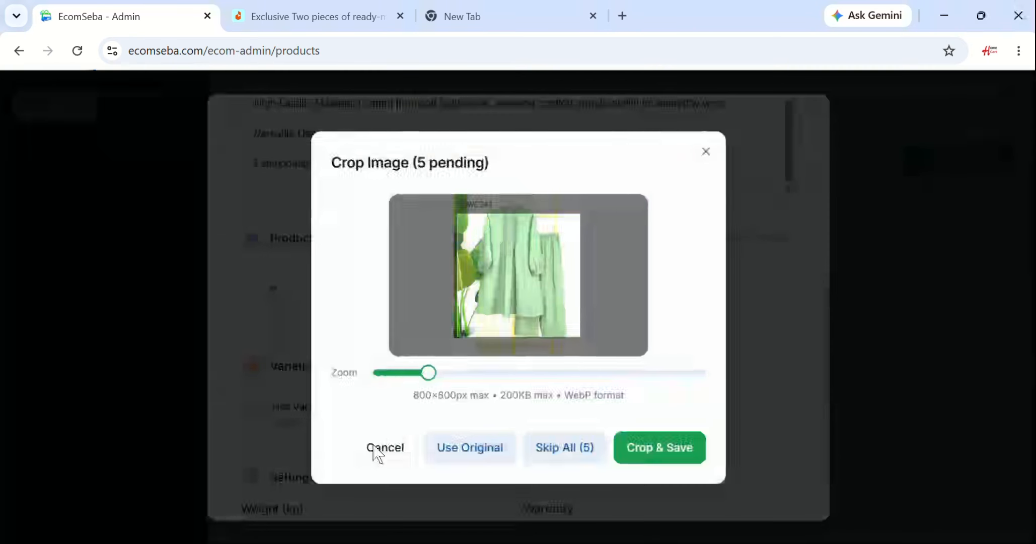
Crop and save the green, orange, blue and purple outfit images, leaving out the red kitchen appliance image.
mouse_move(534, 311)
left_mouse_down()
mouse_move(518, 310)
mouse_move(521, 318)
left_mouse_up()
left_click(668, 449)
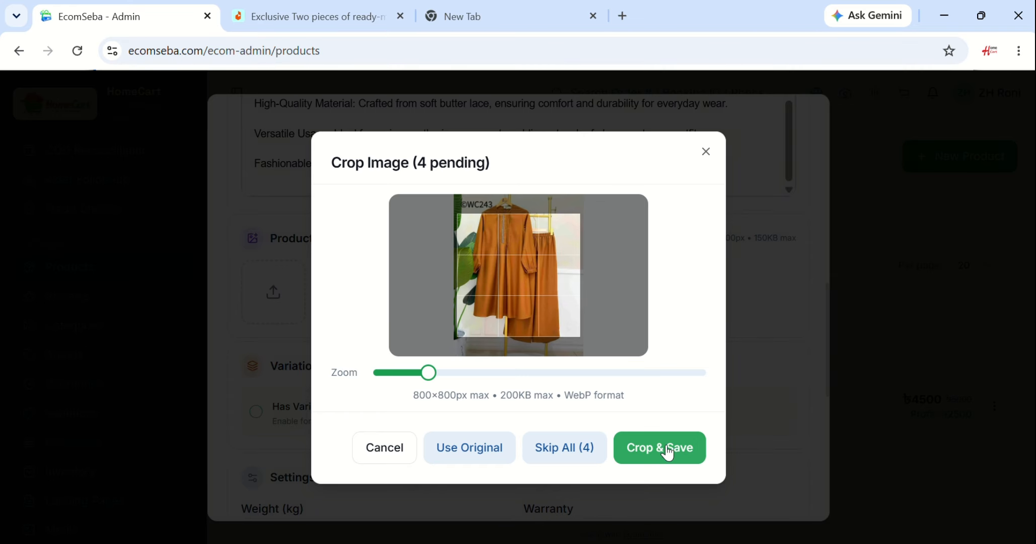
left_click_drag(510, 286, 517, 297)
left_click(672, 461)
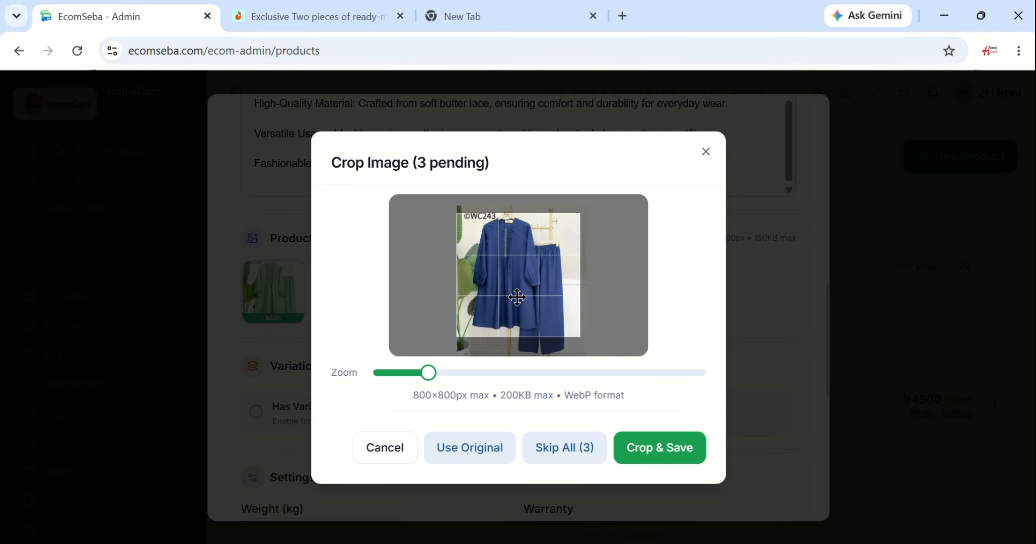
left_click(666, 461)
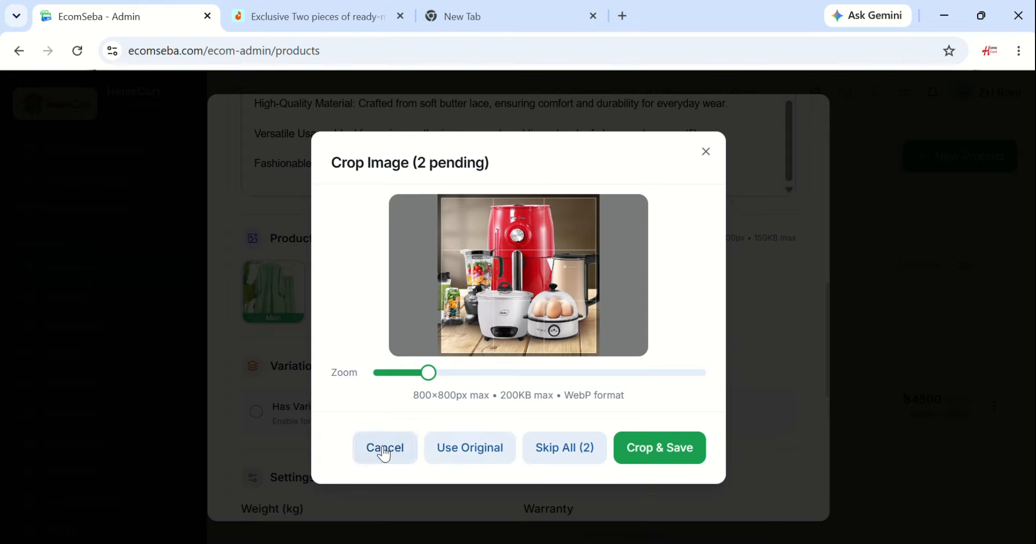
left_click(563, 450)
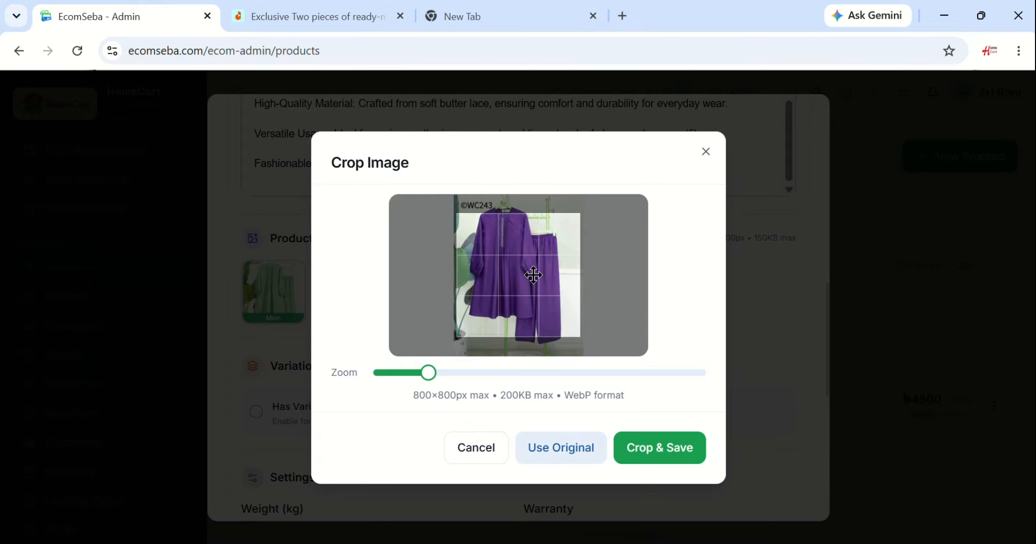
left_click_drag(534, 274, 534, 280)
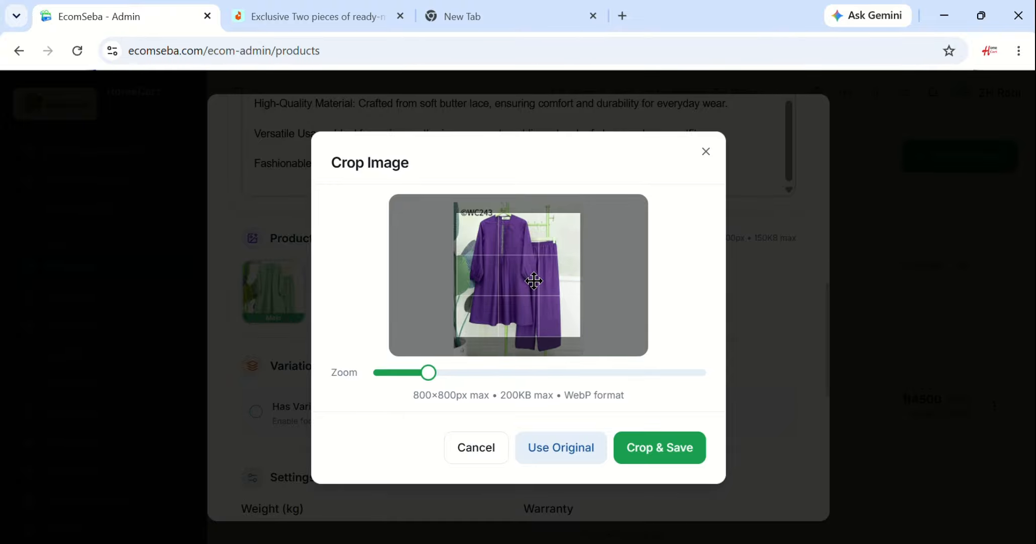
left_click(657, 447)
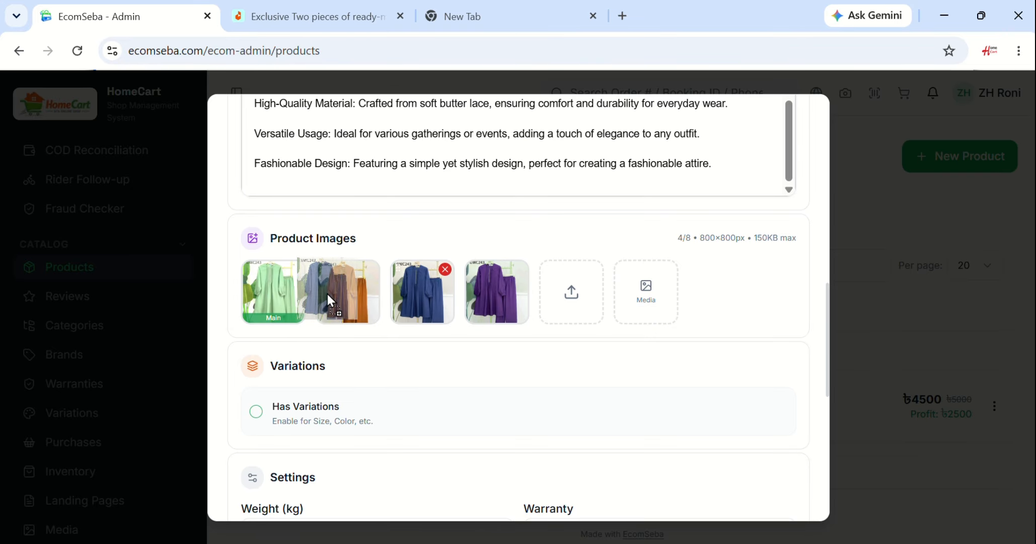
Move the blue outfit image to first place as the main product image.
left_click_drag(286, 292, 281, 290)
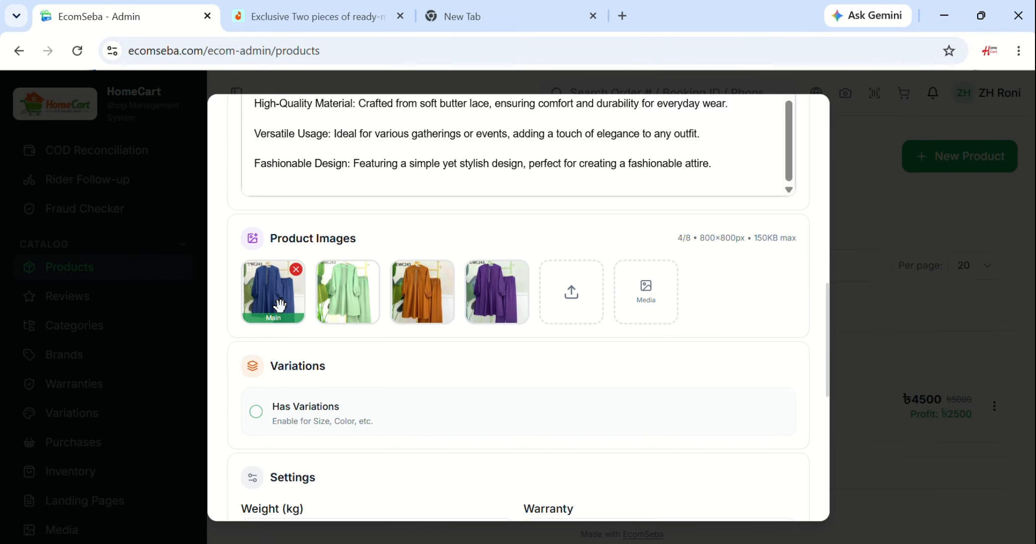
Enable variations for the product with the Size attribute and select the values M, L and XL.
scroll(282, 302, "down", 3)
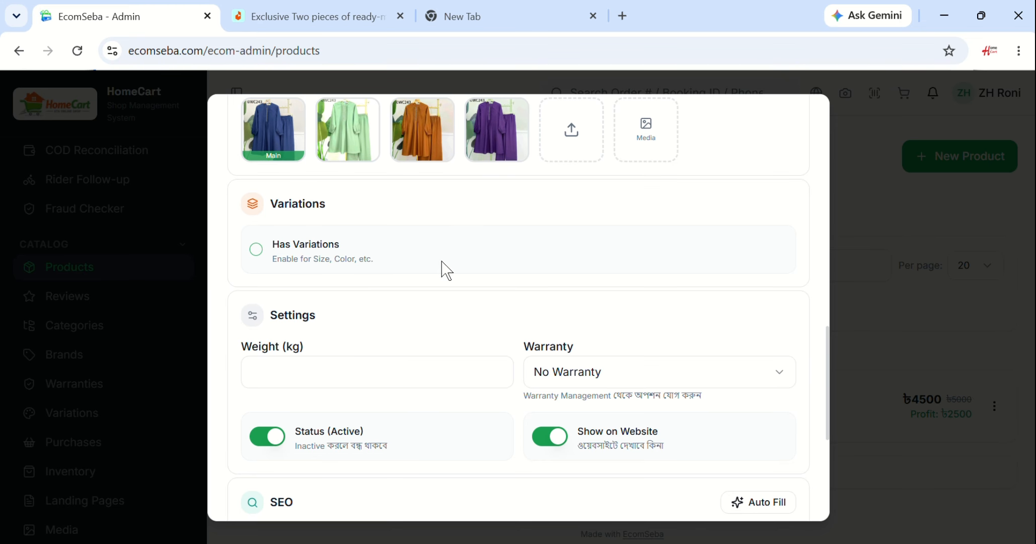
left_click(254, 250)
left_click(255, 253)
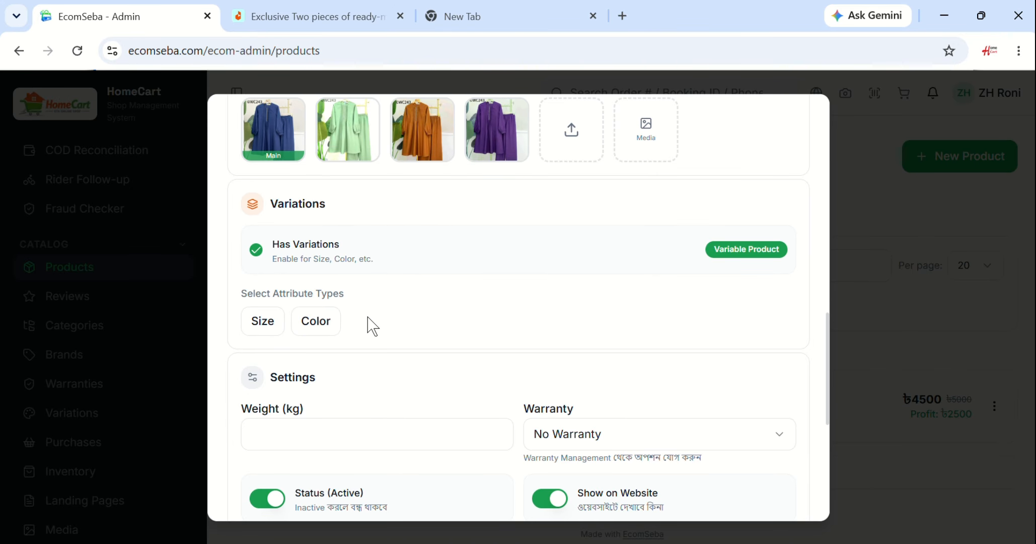
left_click(258, 329)
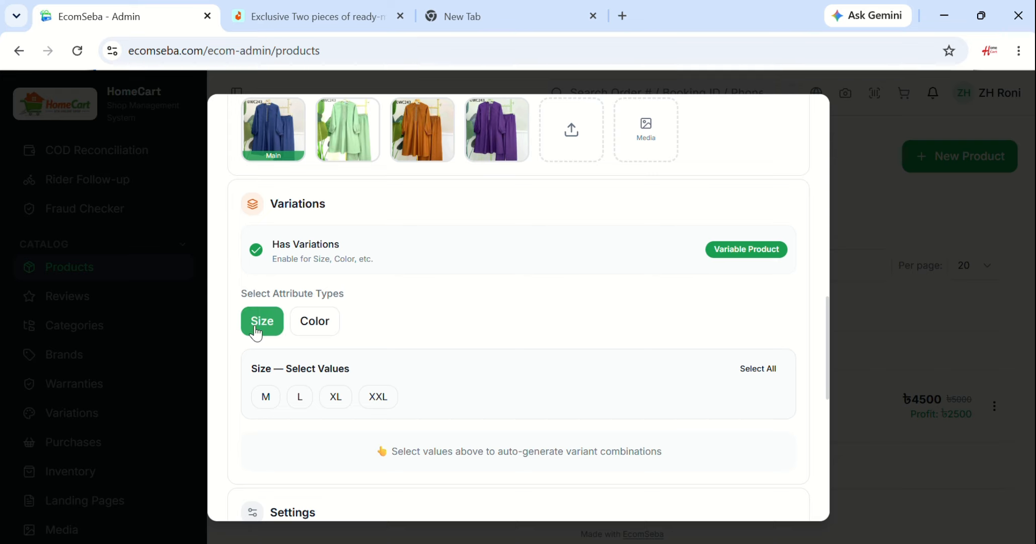
scroll(254, 330, "down", 2)
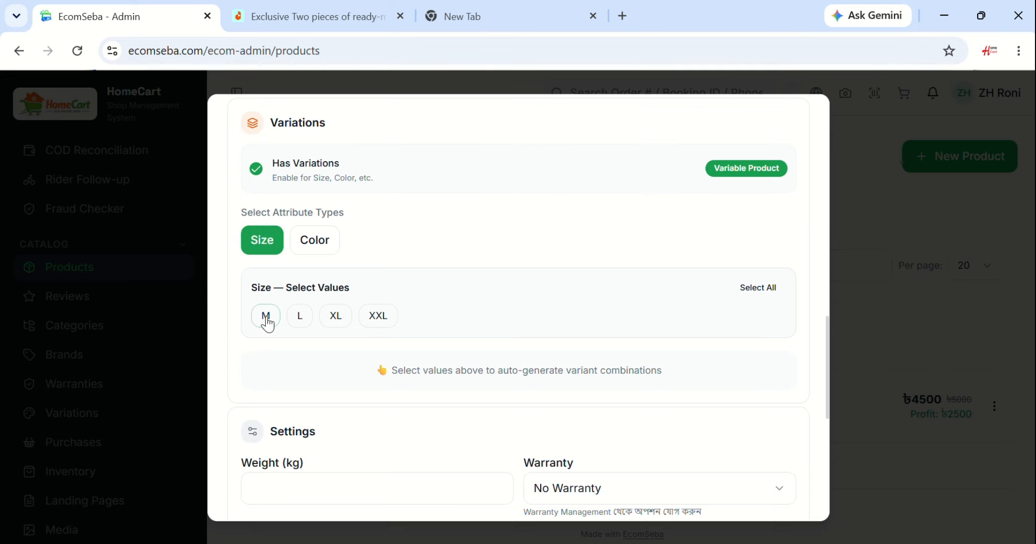
left_click(267, 320)
left_click(300, 317)
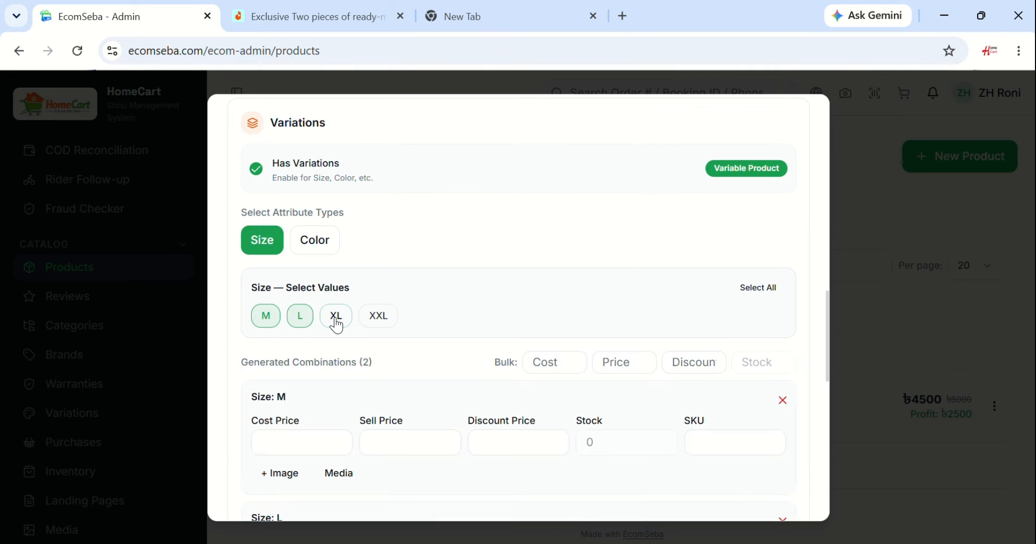
left_click(335, 320)
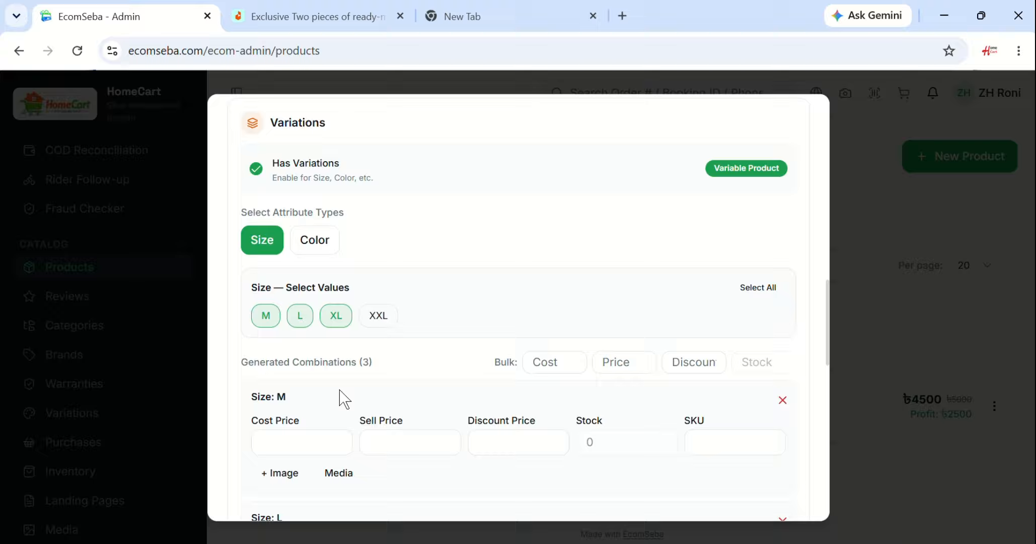
Add the Color attribute to the product variations and select the values Blue, Yellow, Black and Red.
left_click(314, 250)
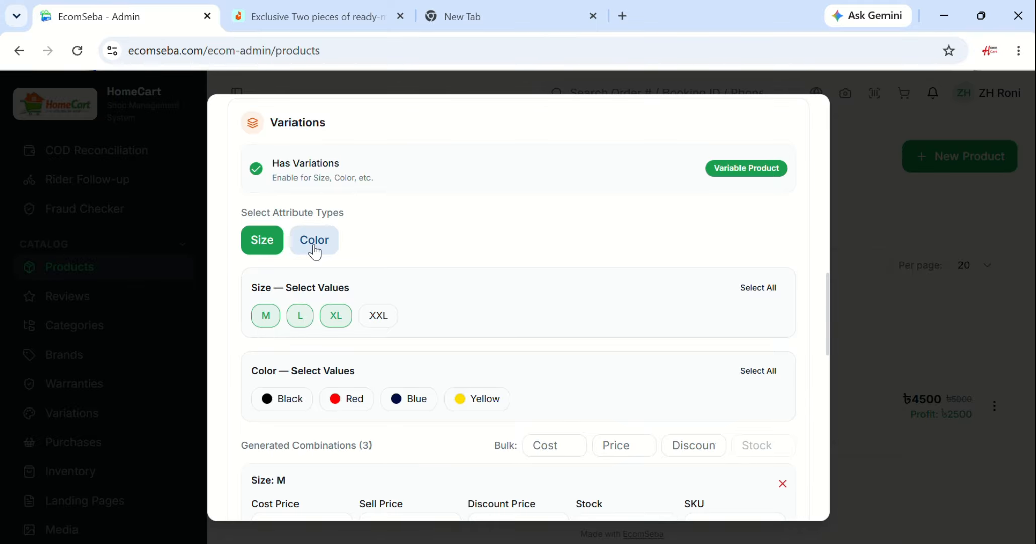
scroll(435, 296, "down", 4)
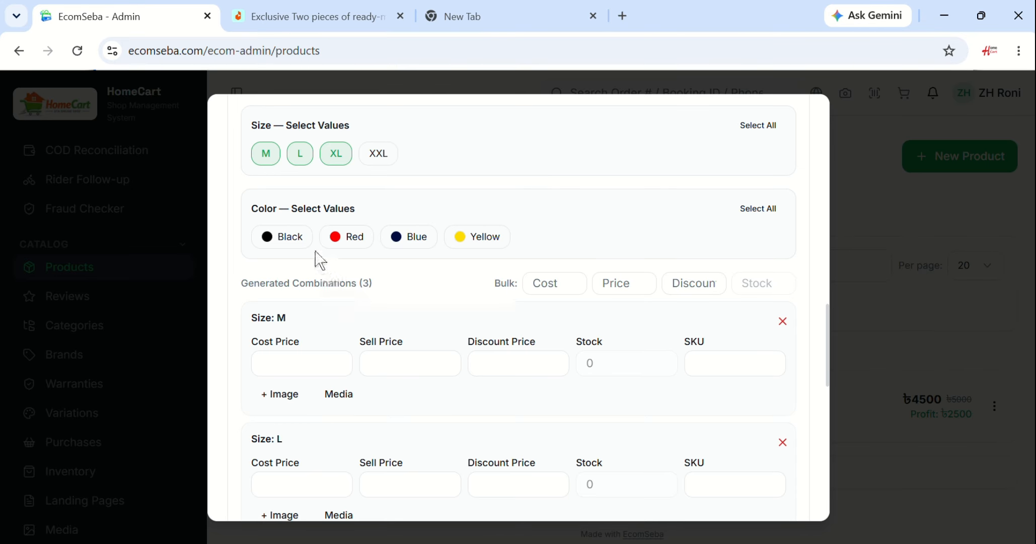
scroll(334, 269, "up", 6)
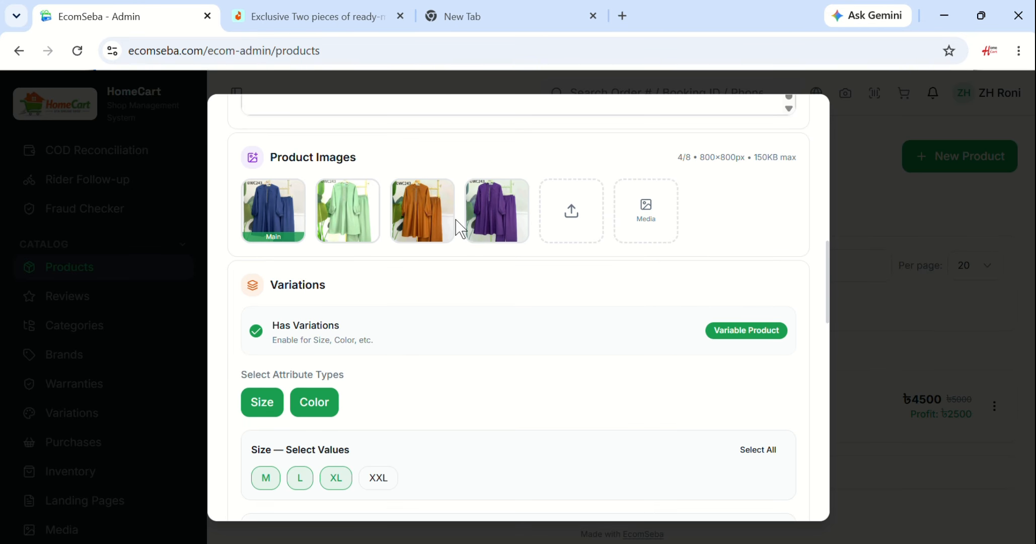
scroll(247, 233, "down", 2)
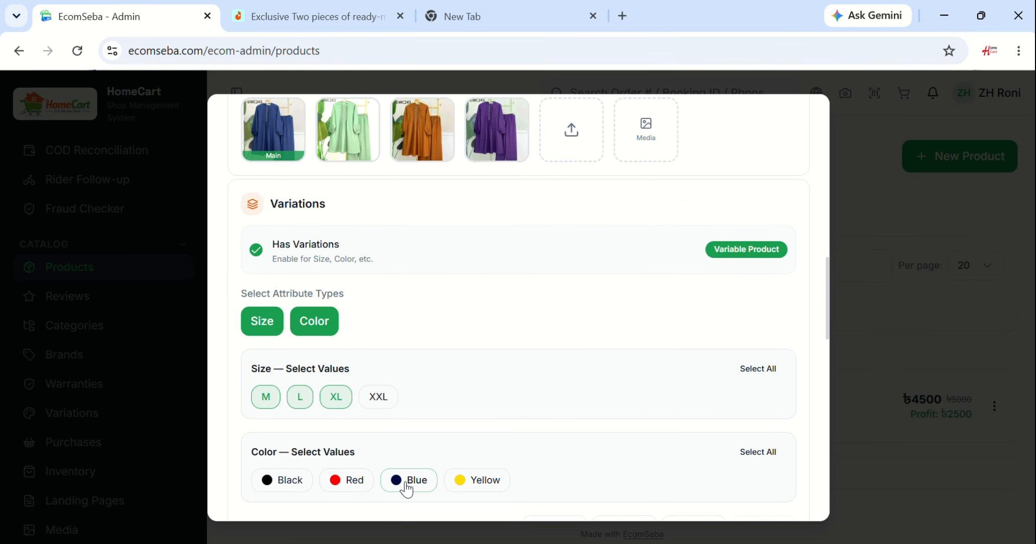
left_click(407, 487)
mouse_move(335, 151)
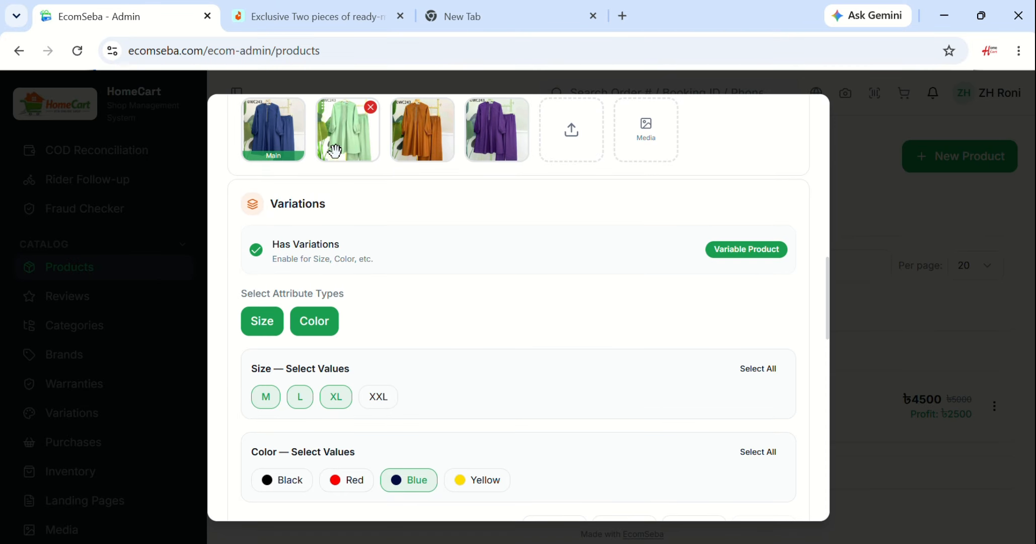
scroll(385, 446, "down", 1)
scroll(377, 403, "up", 1)
left_click(460, 485)
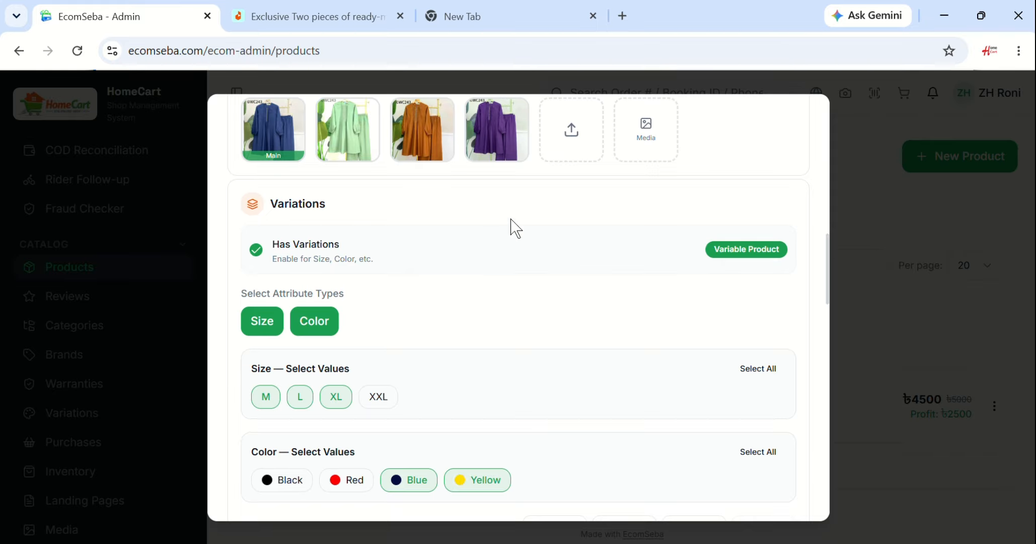
left_click(288, 489)
left_click(349, 484)
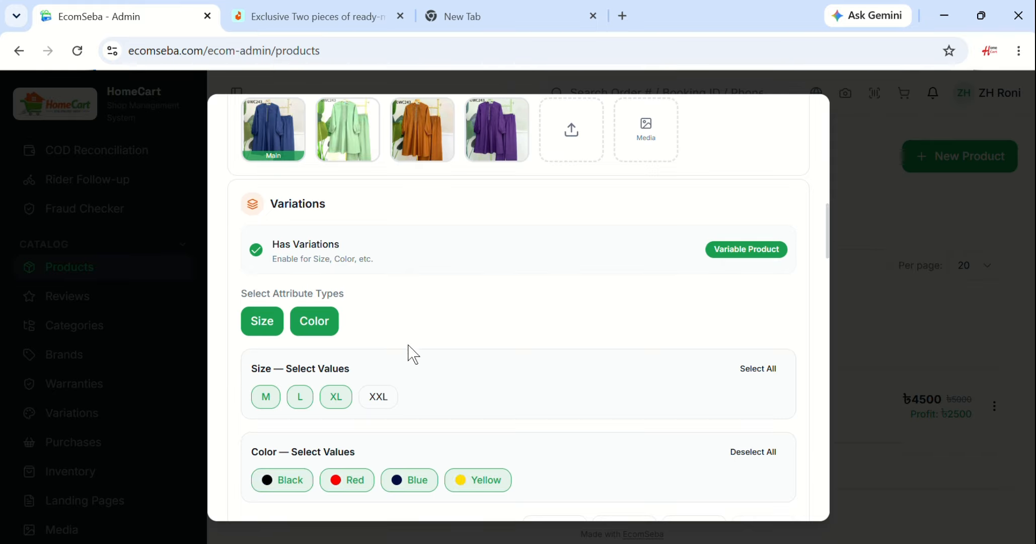
Review the generated size and color combinations and the price, stock and SKU fields each one offers.
scroll(412, 353, "down", 5)
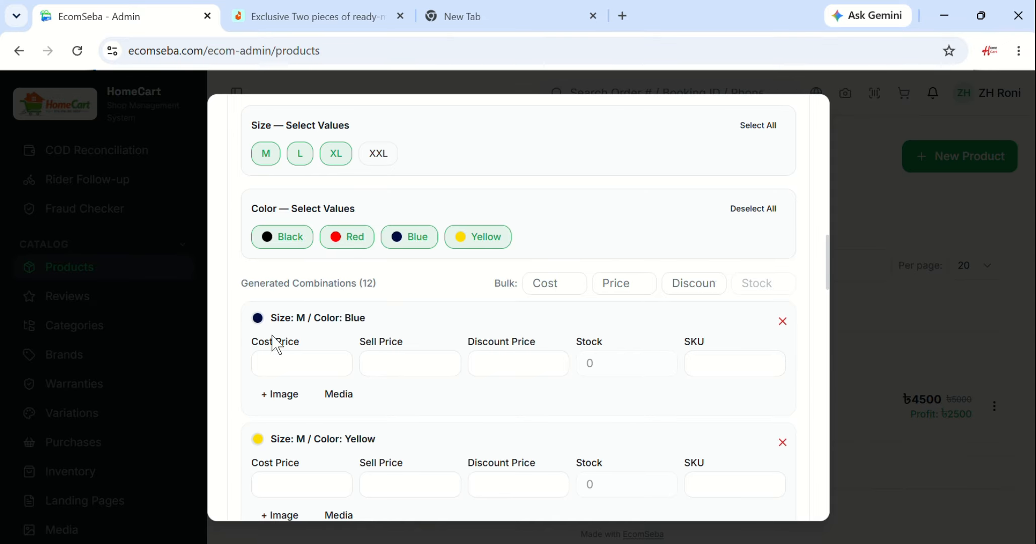
scroll(286, 312, "up", 2)
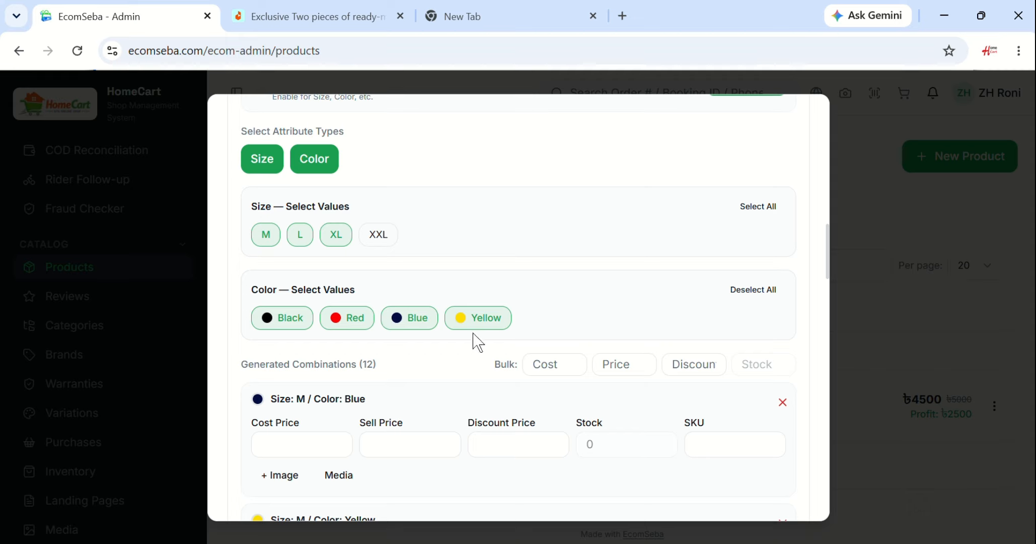
scroll(347, 348, "down", 3)
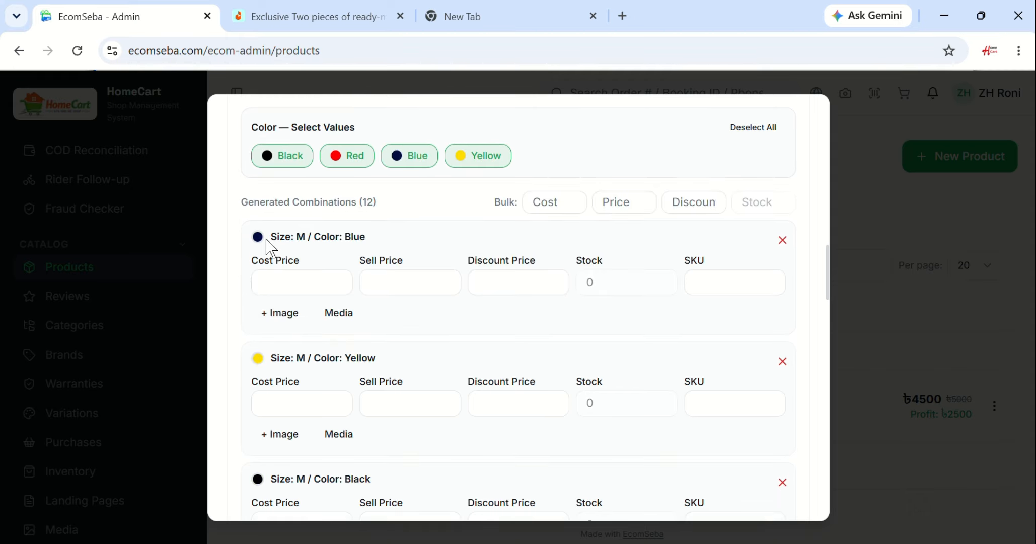
left_click_drag(272, 237, 373, 245)
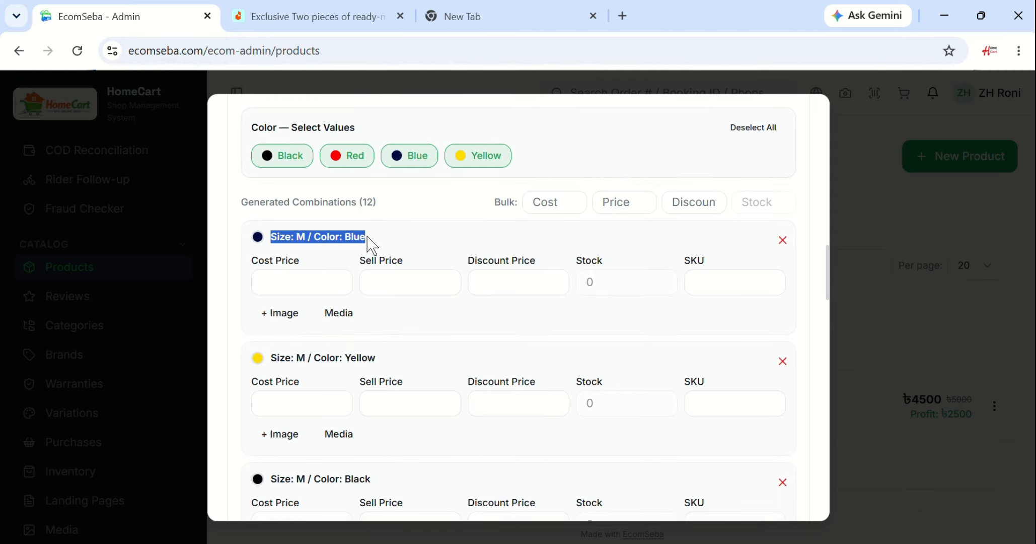
left_click_drag(274, 352, 384, 363)
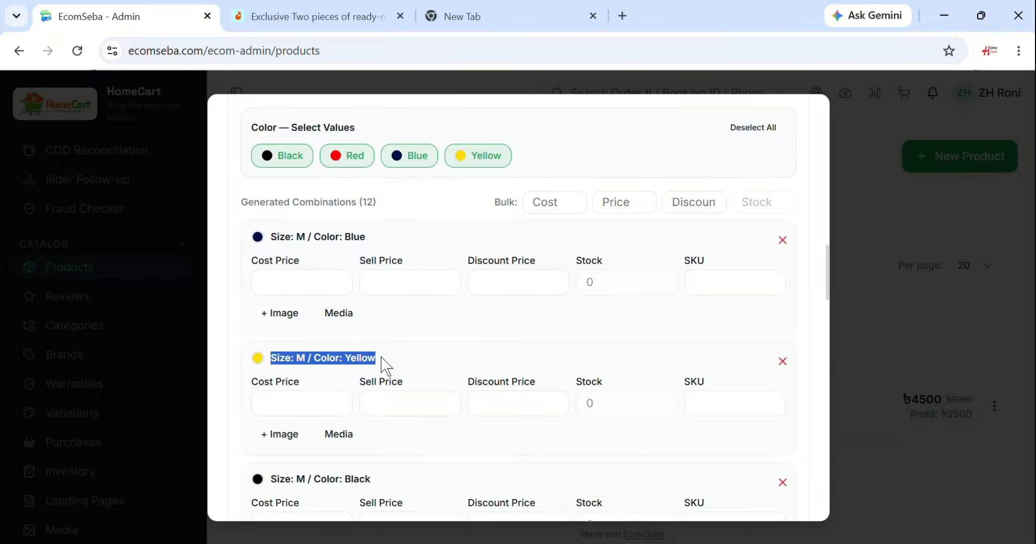
left_click_drag(268, 483, 370, 481)
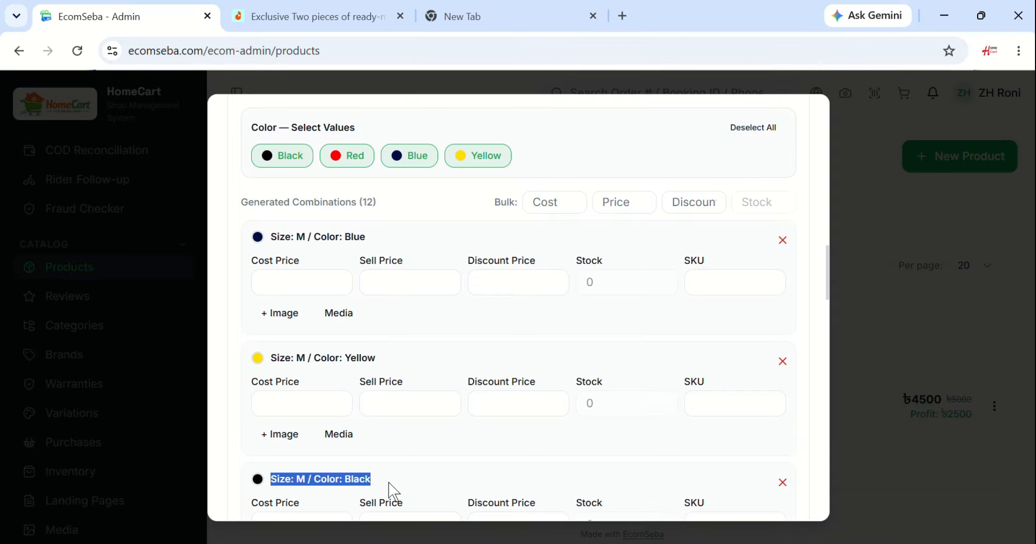
left_click(398, 468)
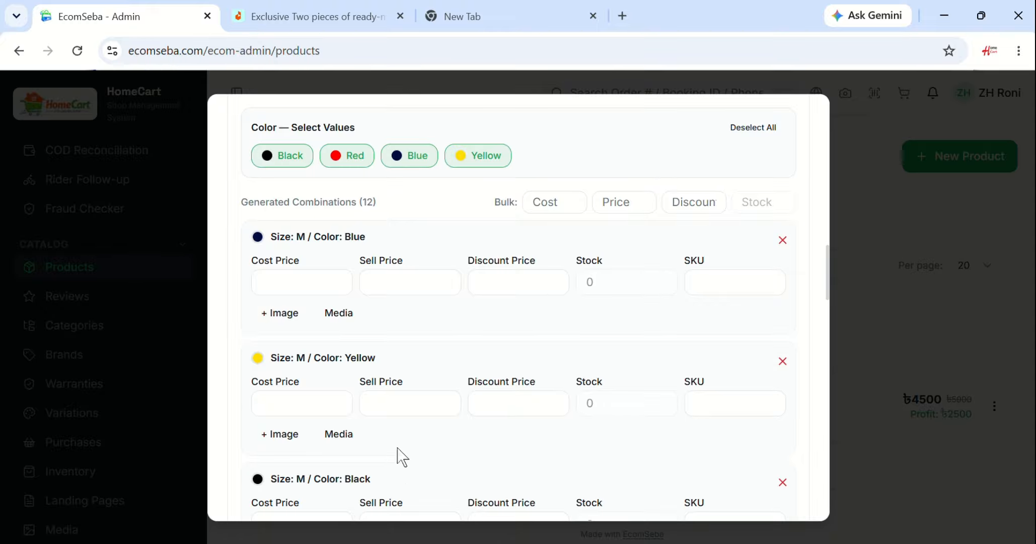
scroll(410, 302, "down", 2)
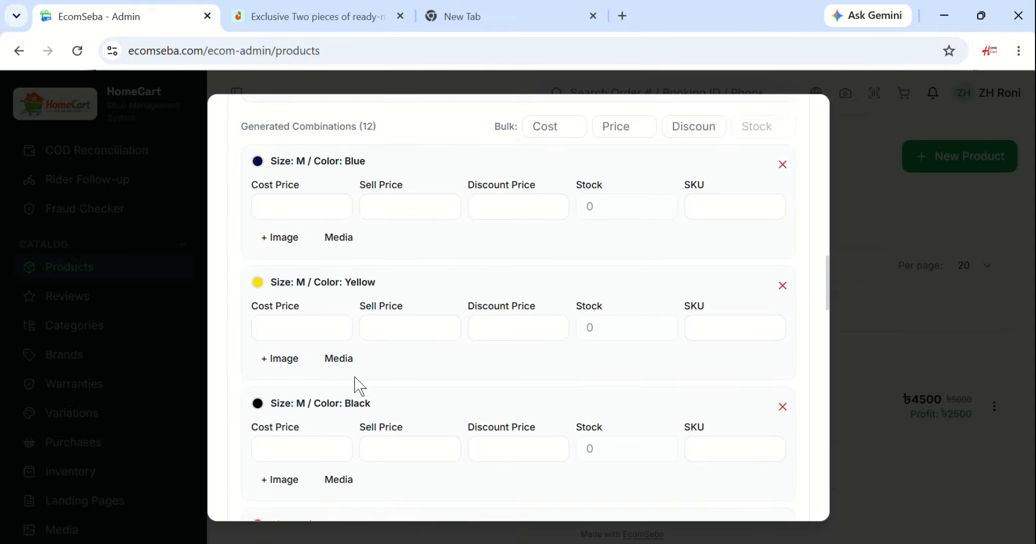
scroll(356, 387, "up", 2)
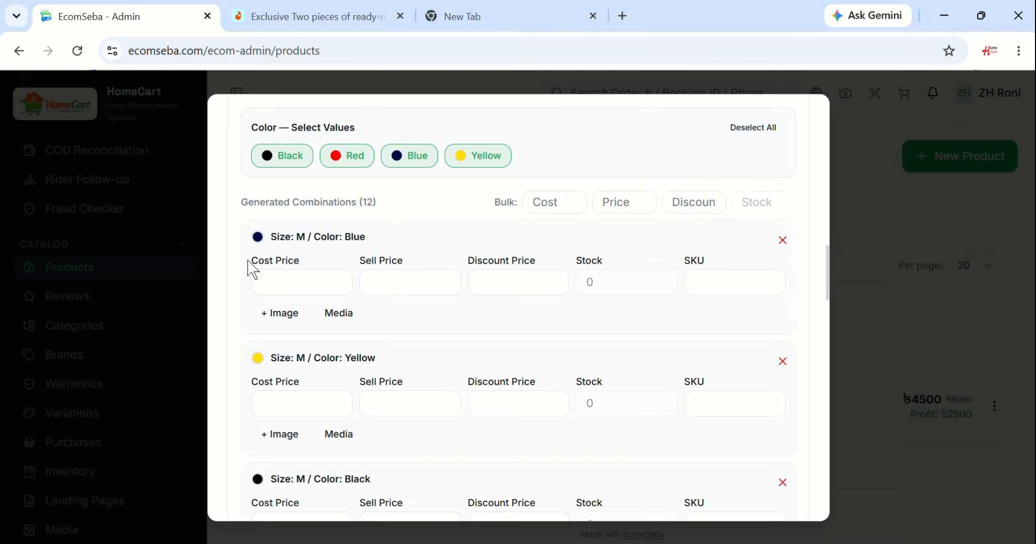
left_click_drag(250, 268, 404, 270)
Check the Pricing & Stock section, description and product images in the product form.
scroll(402, 302, "up", 6)
scroll(397, 334, "up", 15)
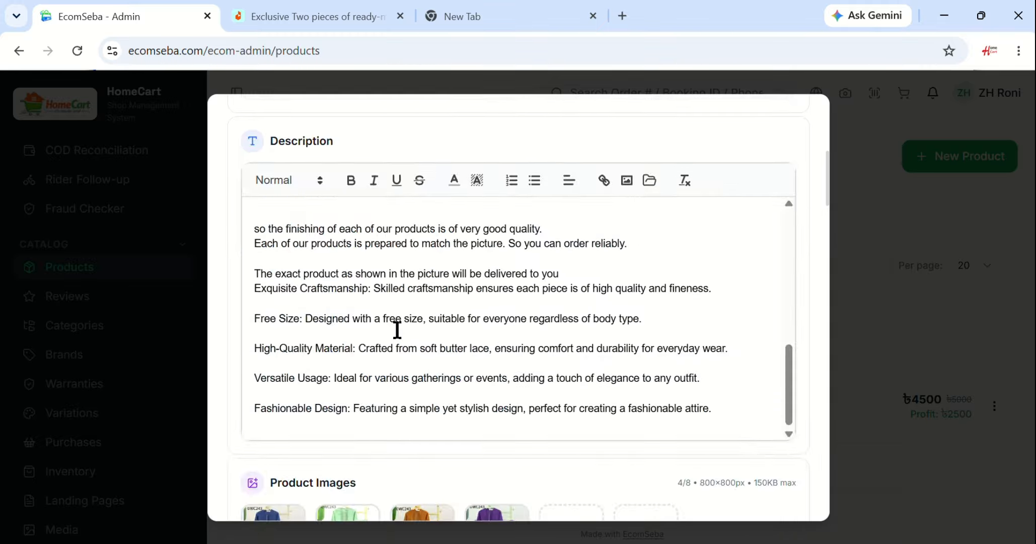
scroll(394, 335, "down", 8)
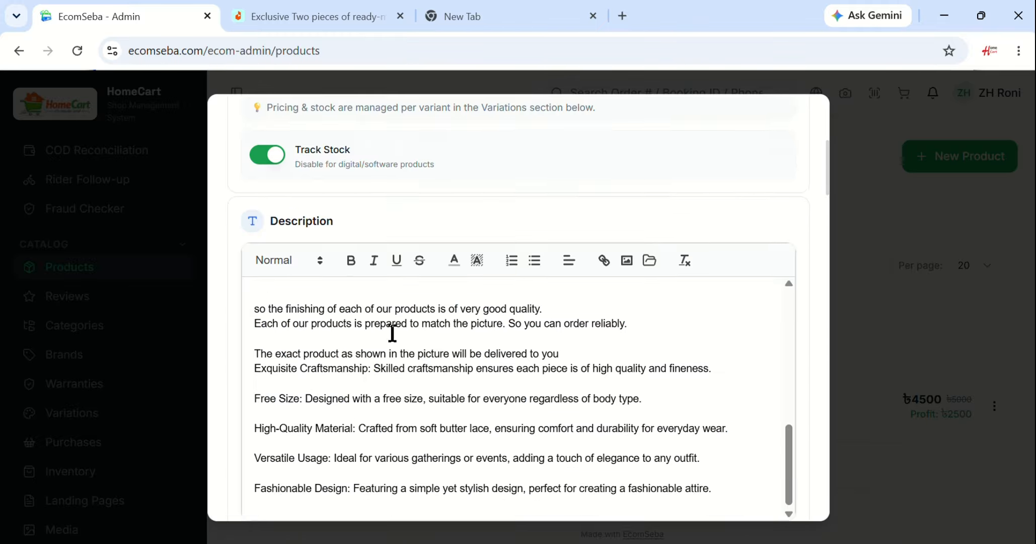
scroll(392, 332, "up", 4)
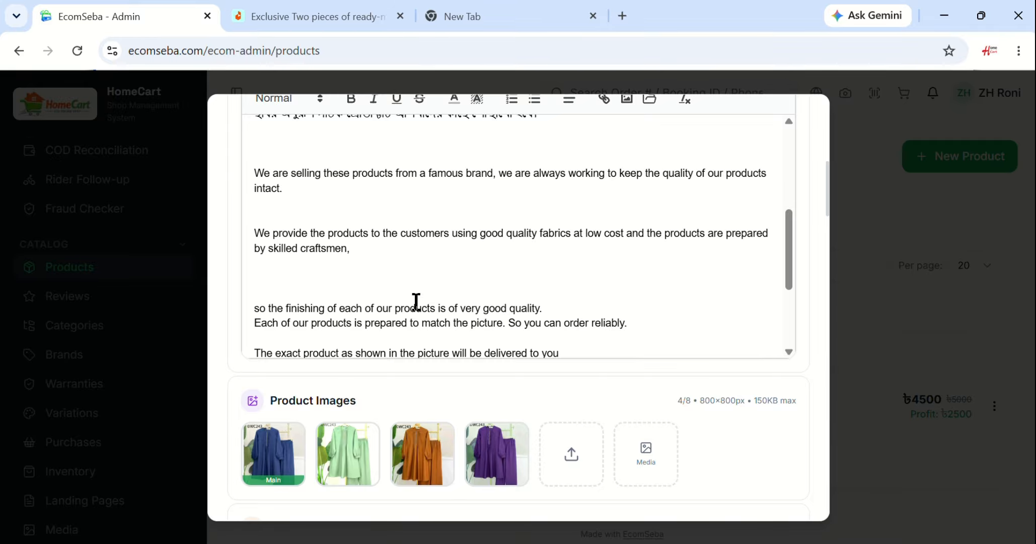
scroll(416, 301, "up", 10)
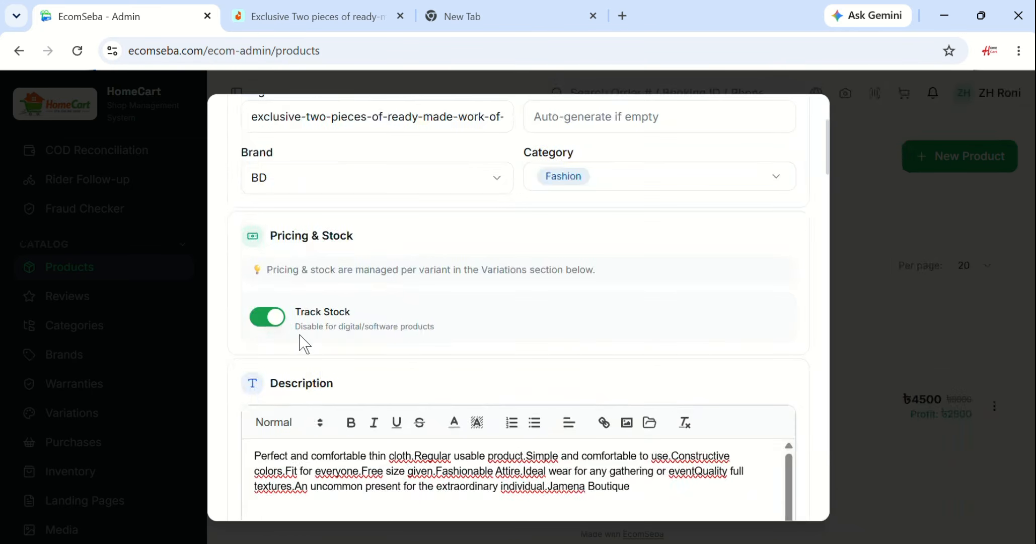
scroll(345, 352, "up", 2)
scroll(341, 360, "down", 10)
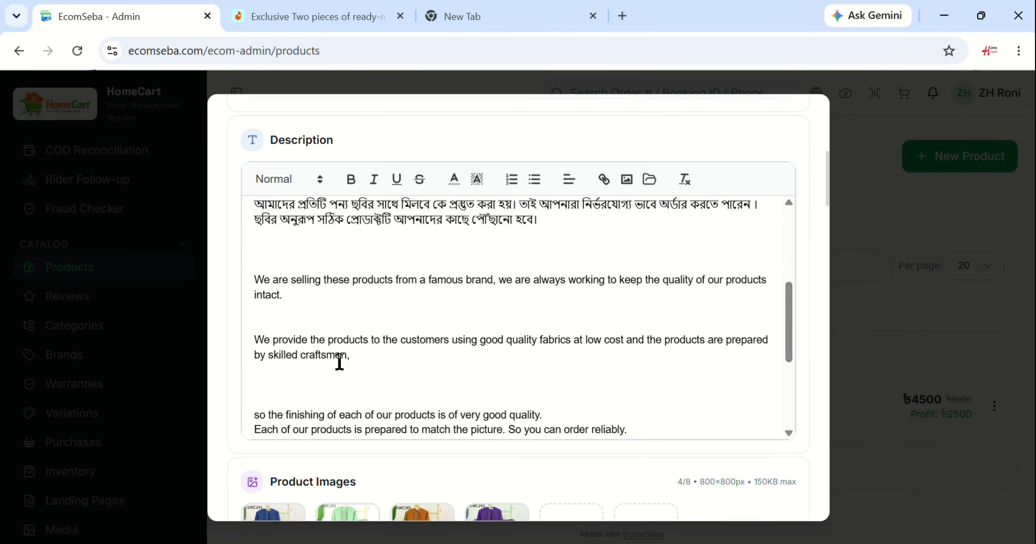
scroll(340, 360, "down", 8)
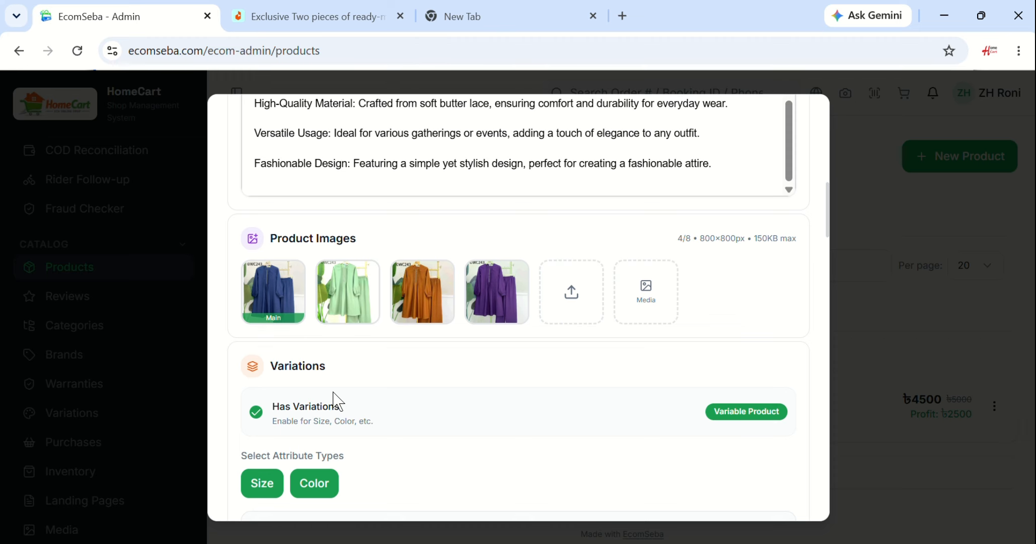
Set the M / Blue variation's cost price to 150, sell price to 500 and discount price to 380.
scroll(368, 347, "down", 6)
scroll(398, 322, "down", 3)
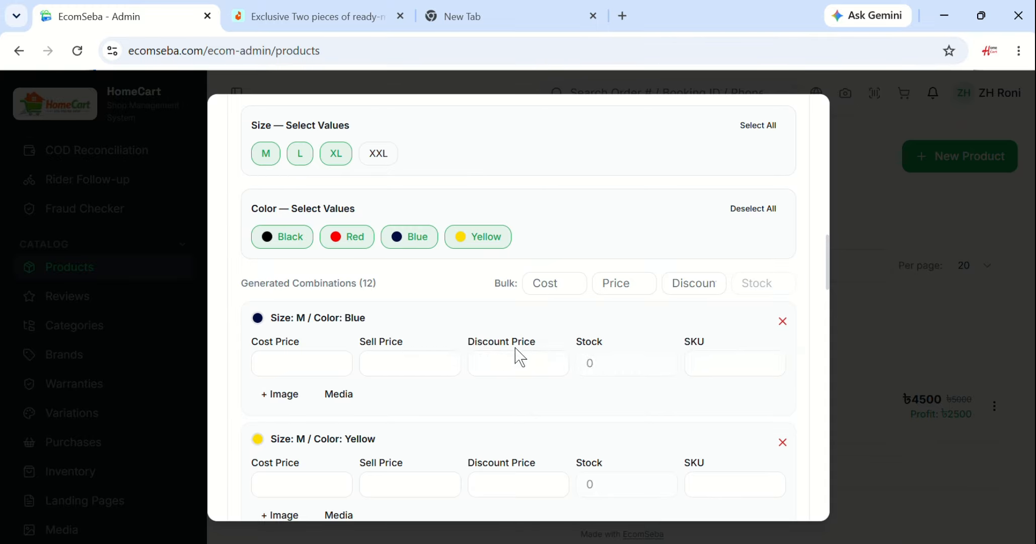
left_click(277, 362)
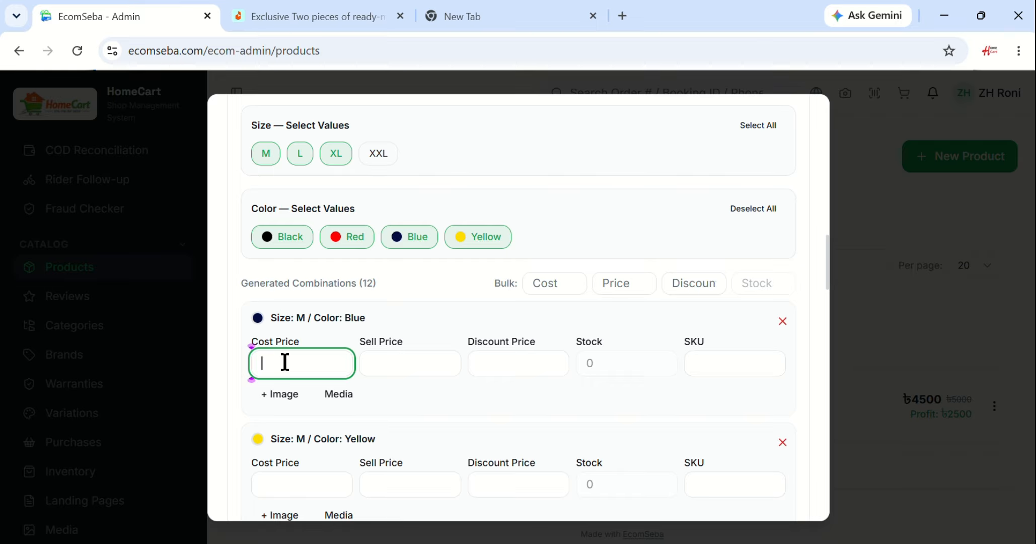
type("150")
left_click(402, 368)
type("5")
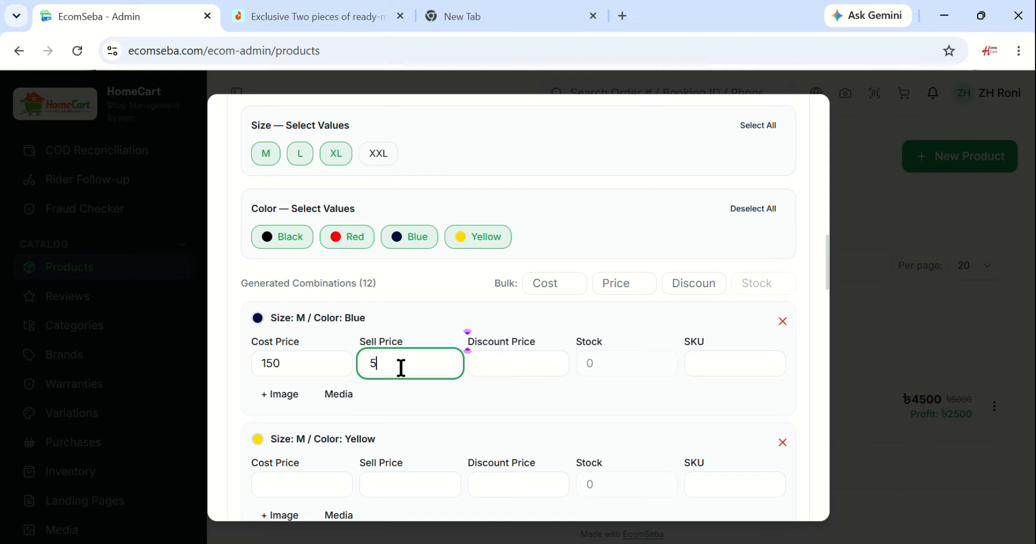
type("00")
left_click(497, 360)
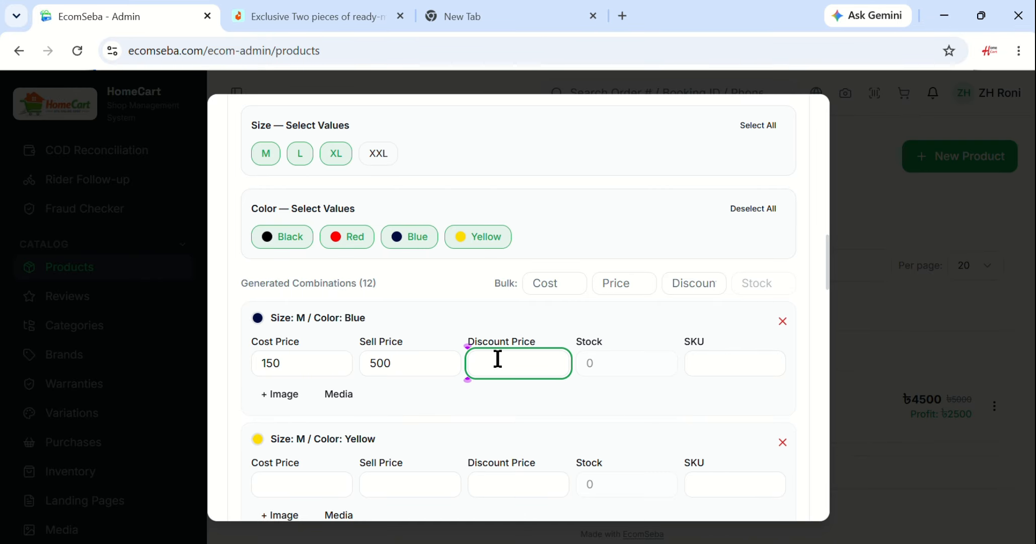
type("380")
left_click(482, 413)
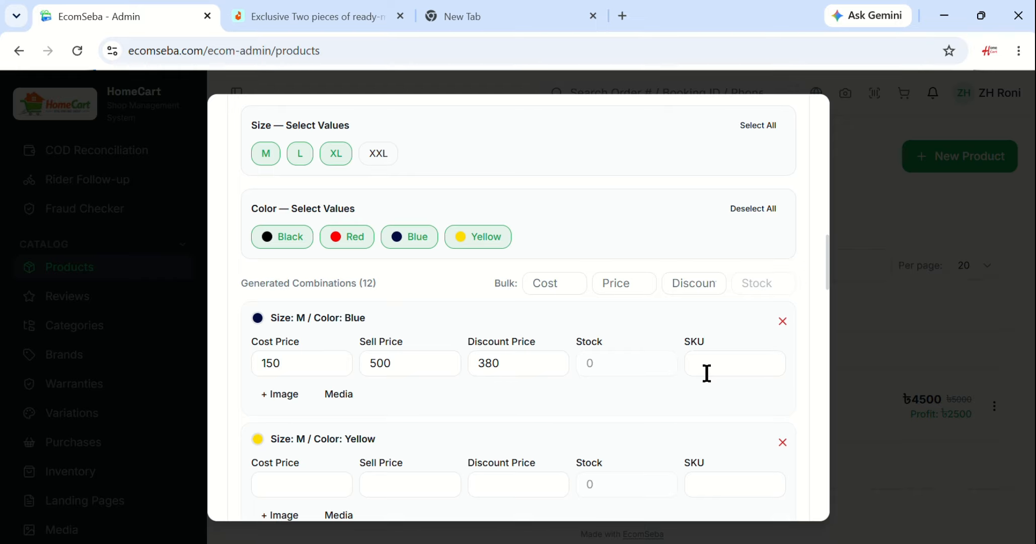
Apply a bulk cost price of 150 to all the generated size and color combinations.
scroll(438, 366, "down", 20)
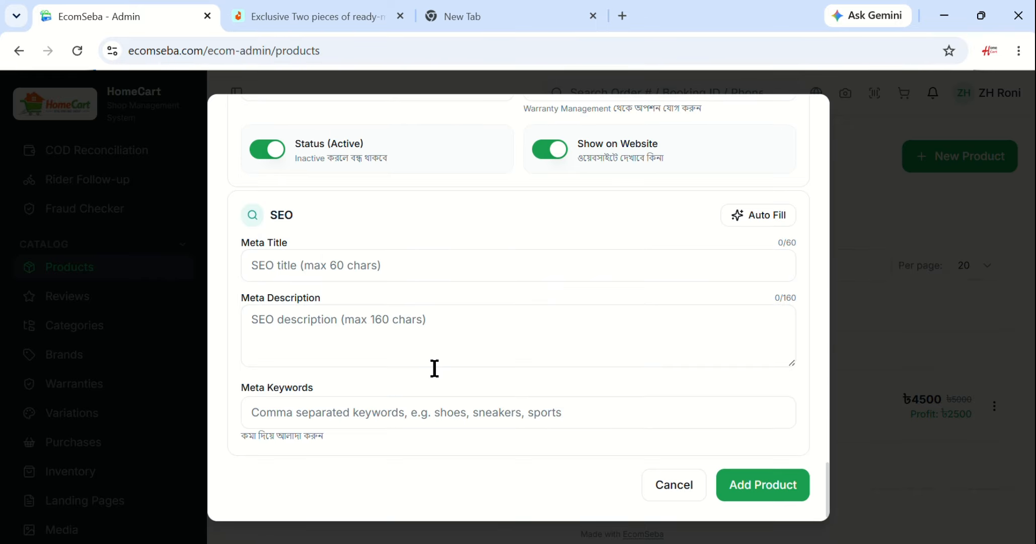
scroll(435, 372, "up", 20)
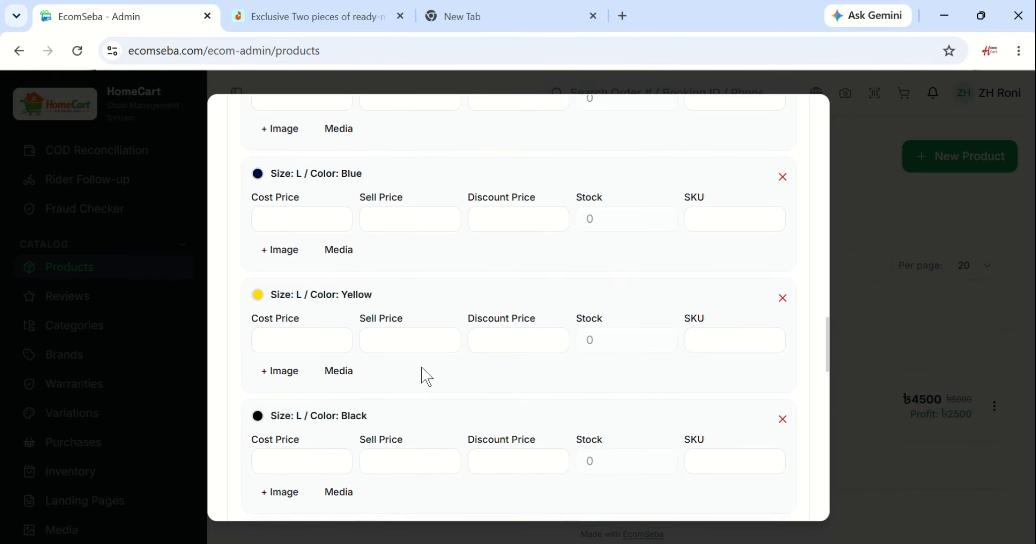
scroll(427, 375, "up", 20)
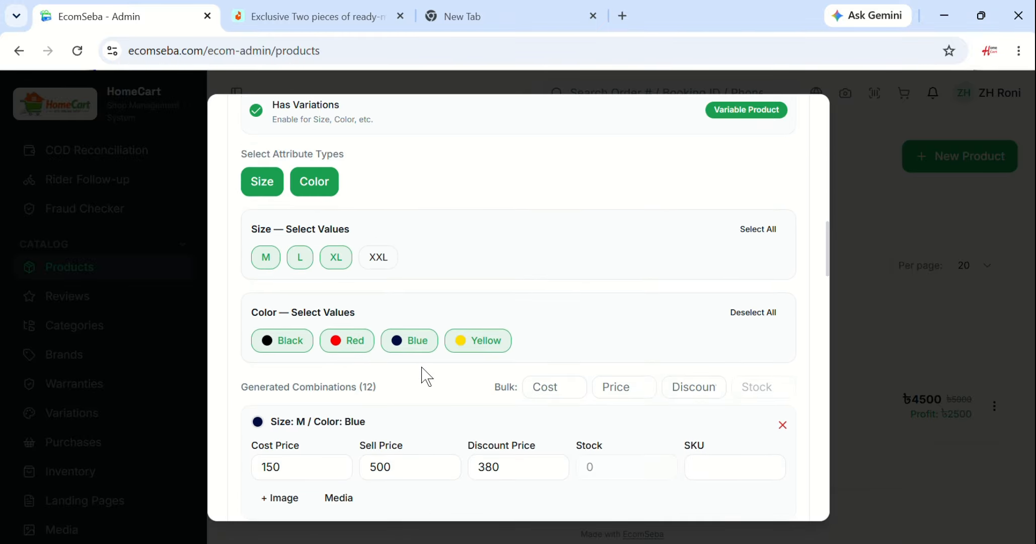
scroll(427, 376, "down", 2)
left_click_drag(482, 309, 788, 302)
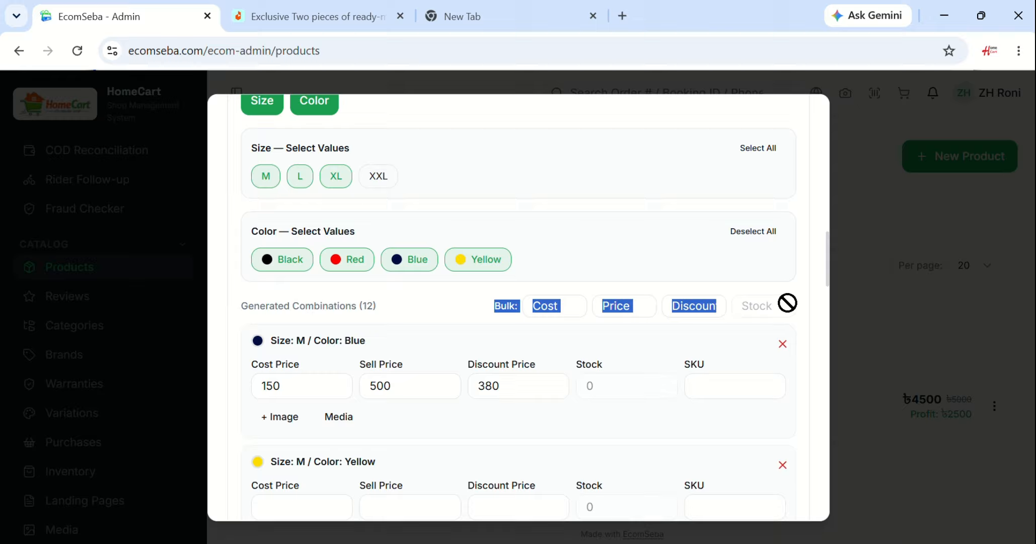
left_click(453, 311)
left_click(547, 306)
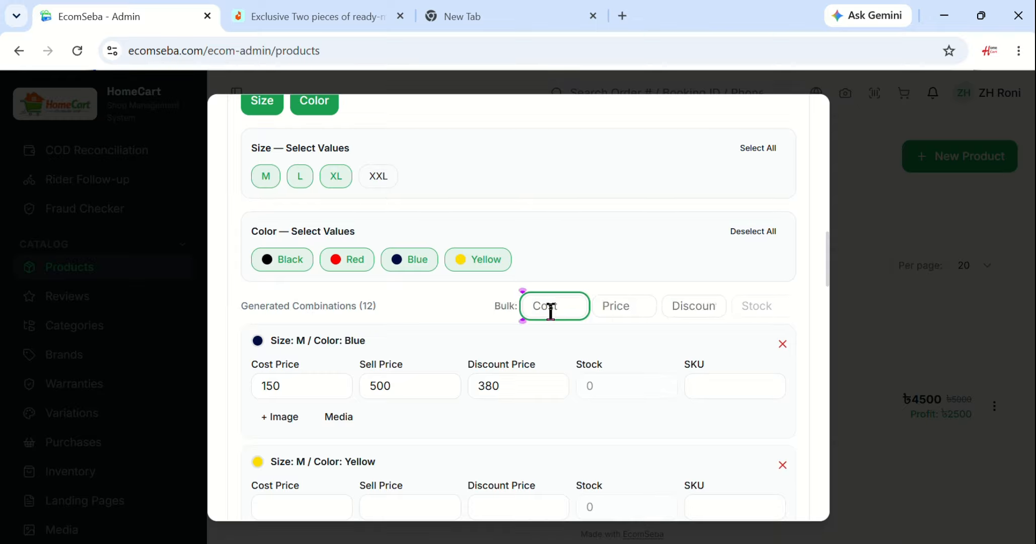
type("150")
scroll(290, 428, "down", 5)
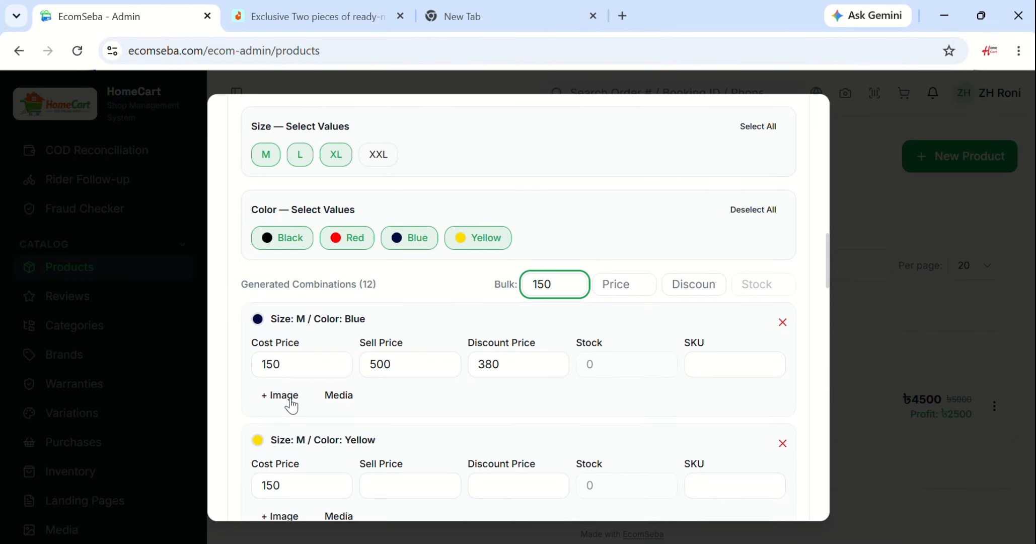
Apply a bulk sell price of 500 to all the generated size and color combinations.
scroll(446, 474, "up", 6)
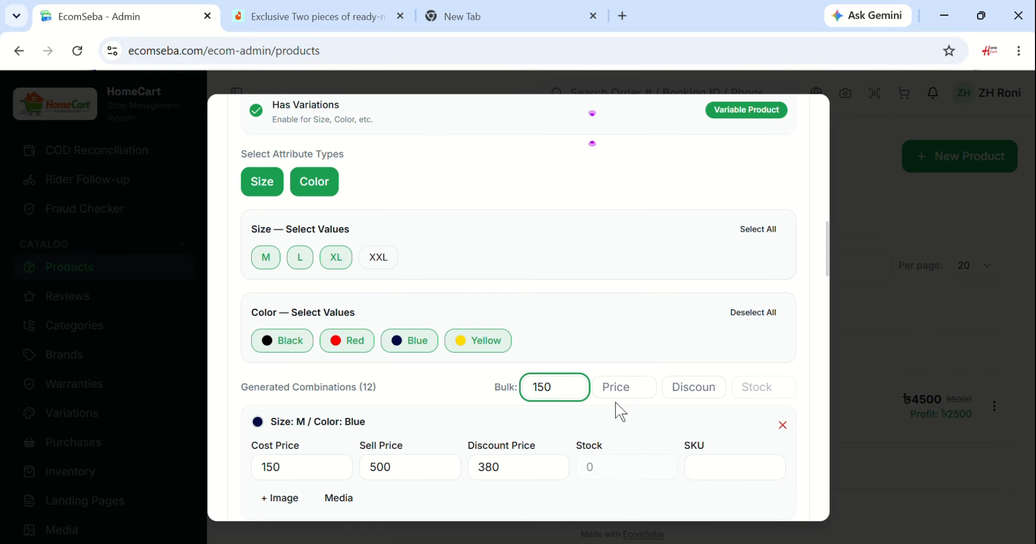
left_click(620, 386)
type("5")
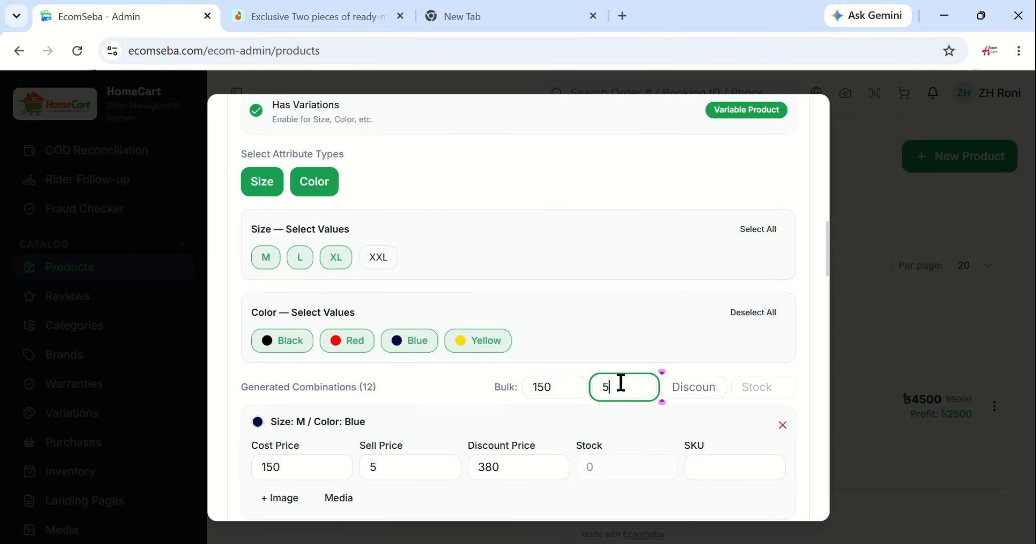
type("00")
left_click(579, 426)
scroll(363, 456, "down", 6)
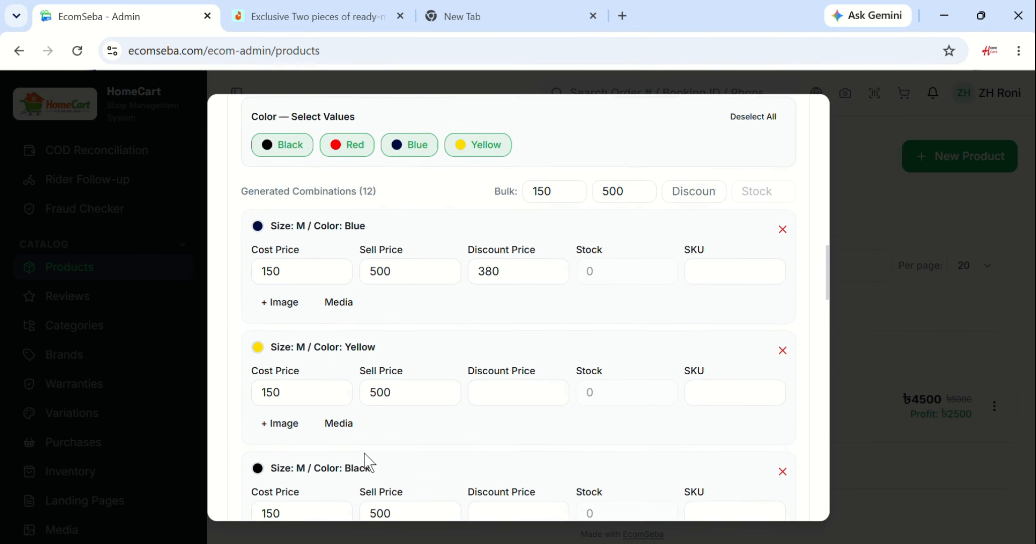
Apply a bulk discount price of 380 to all the generated size and color combinations.
scroll(384, 460, "up", 6)
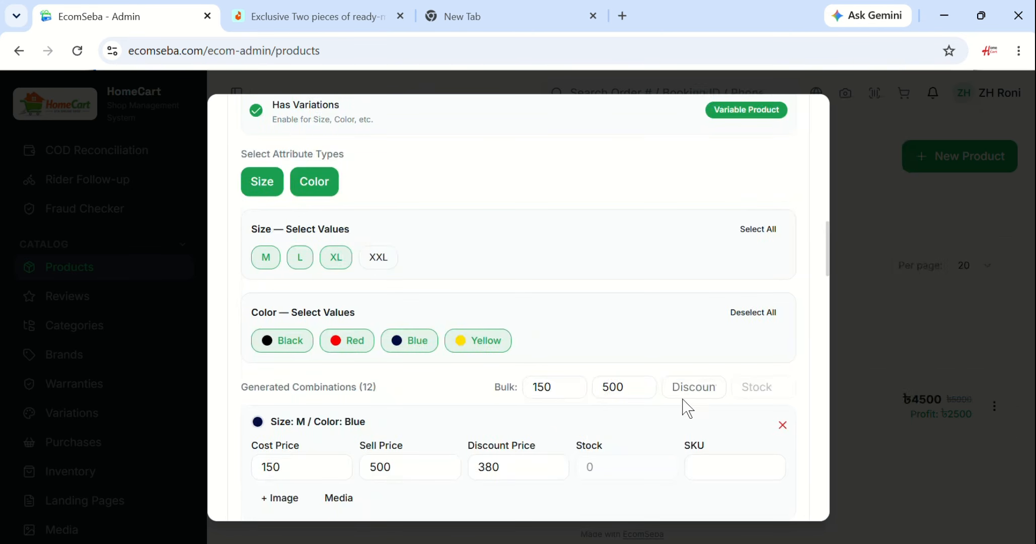
left_click(691, 387)
type("380")
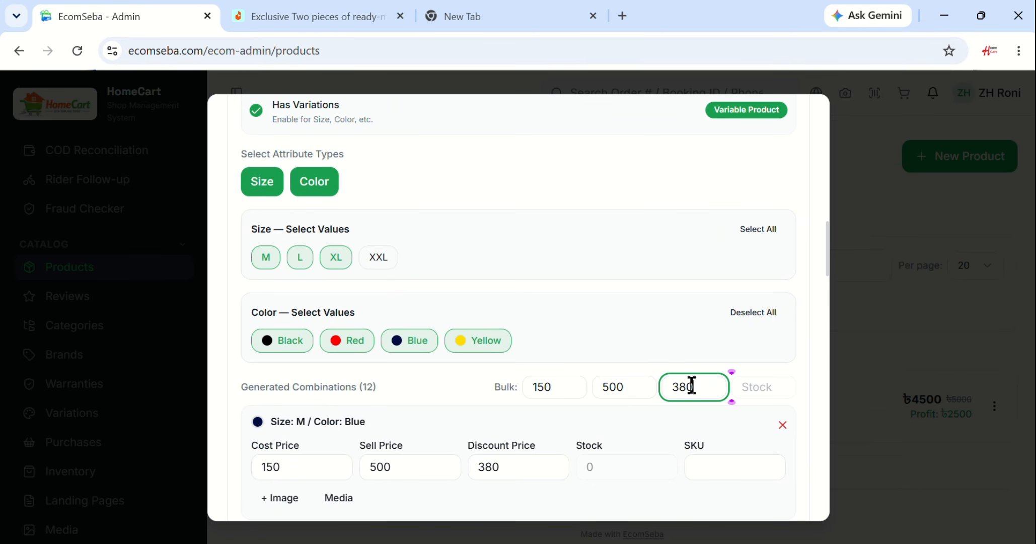
left_click(623, 424)
scroll(627, 433, "down", 3)
Review the prices of all size and color combinations and the form's Settings, SEO and Variations sections.
left_click(542, 418)
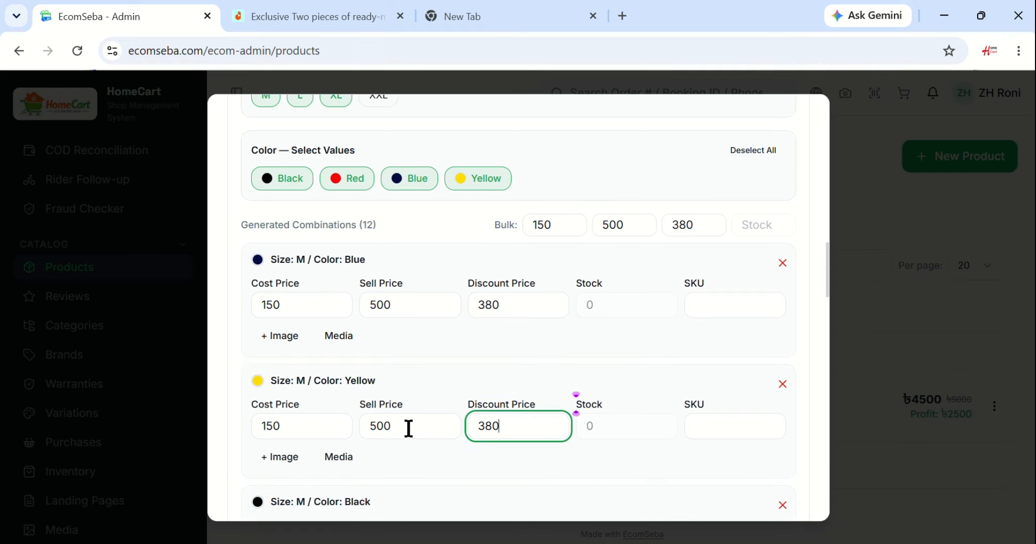
left_click(407, 428)
left_click(302, 426)
scroll(497, 425, "down", 5)
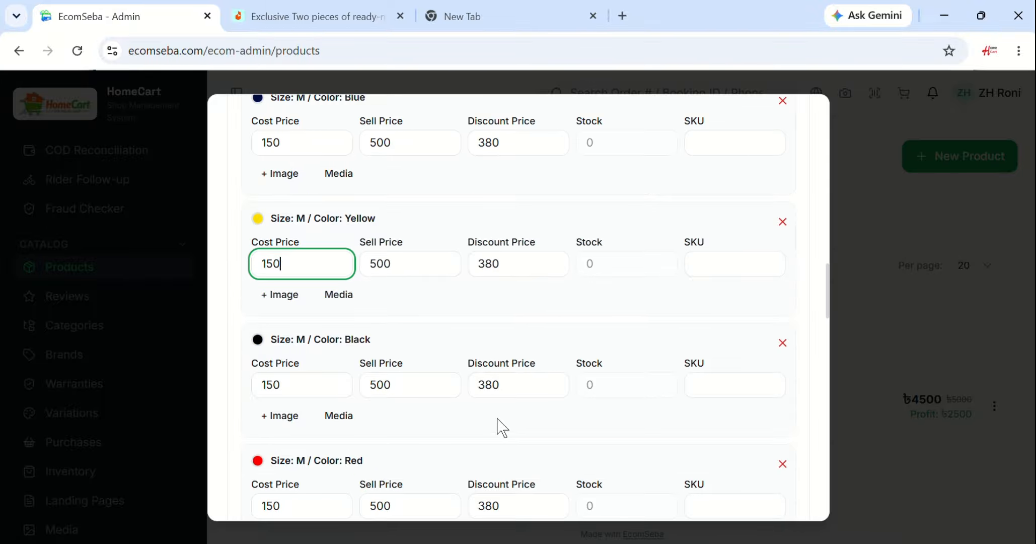
scroll(442, 363, "down", 15)
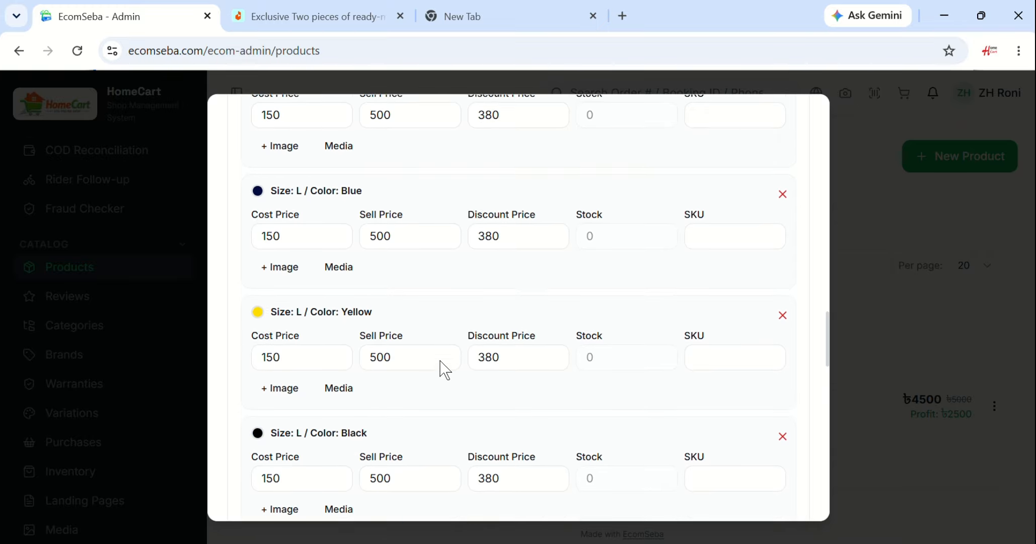
scroll(442, 364, "down", 5)
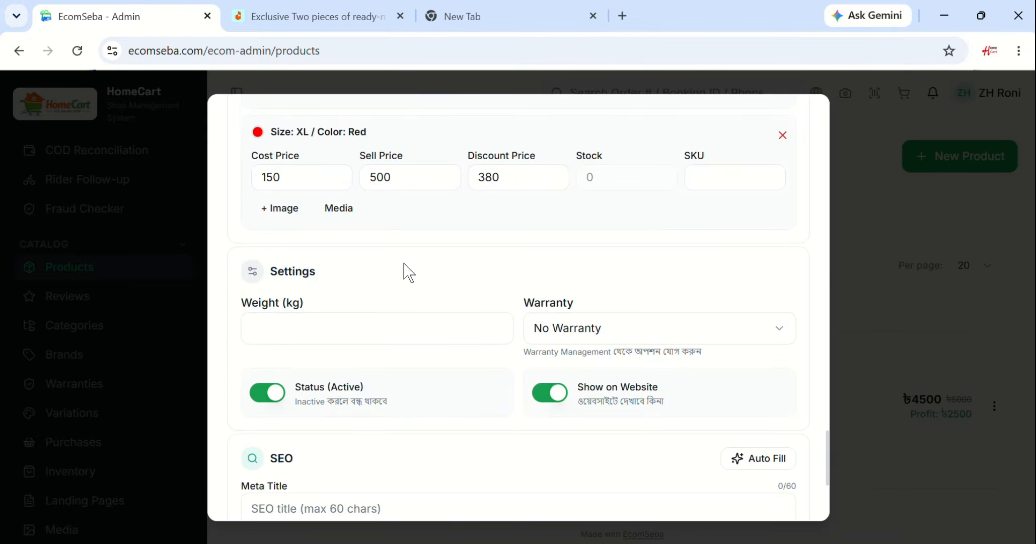
scroll(402, 272, "down", 5)
scroll(370, 238, "up", 2)
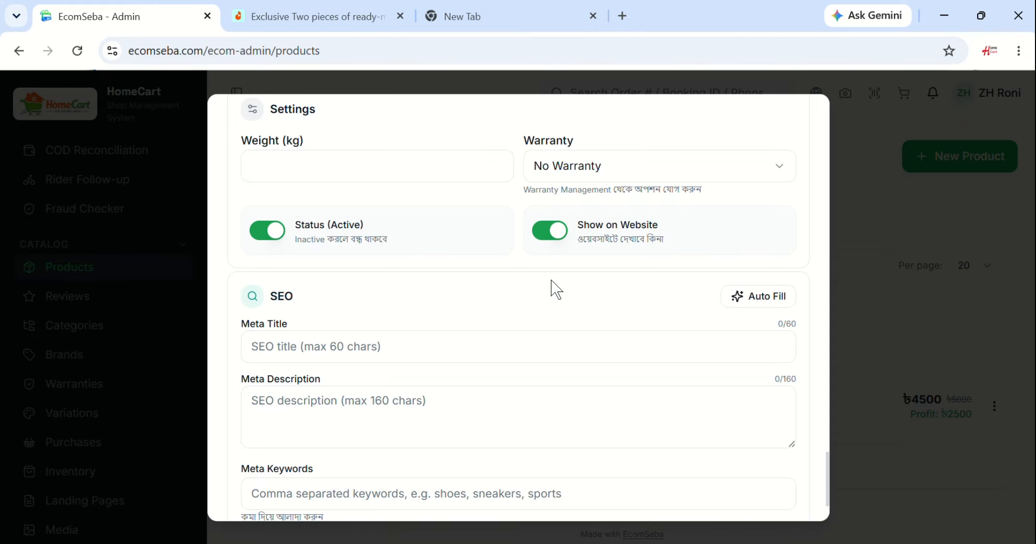
scroll(365, 407, "down", 2)
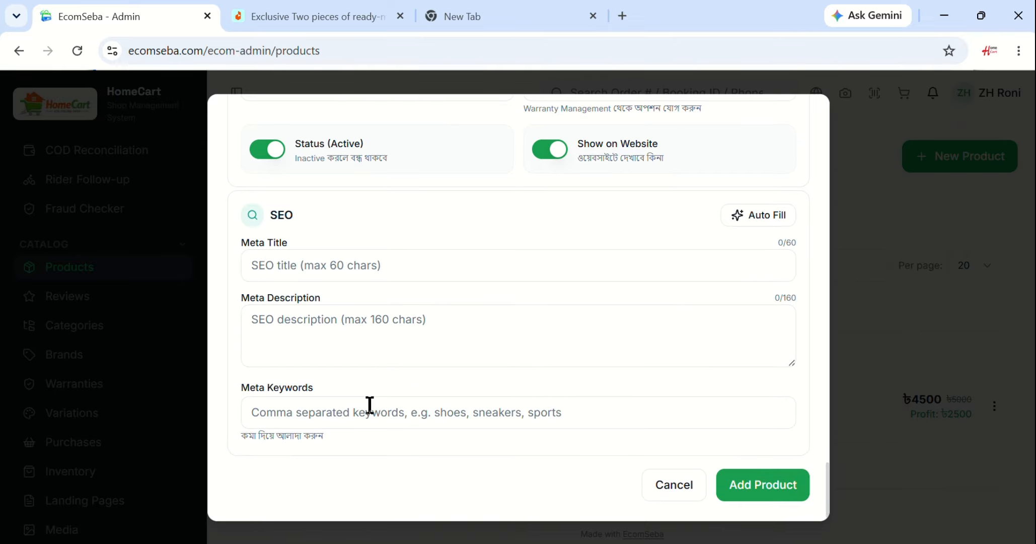
left_click(760, 486)
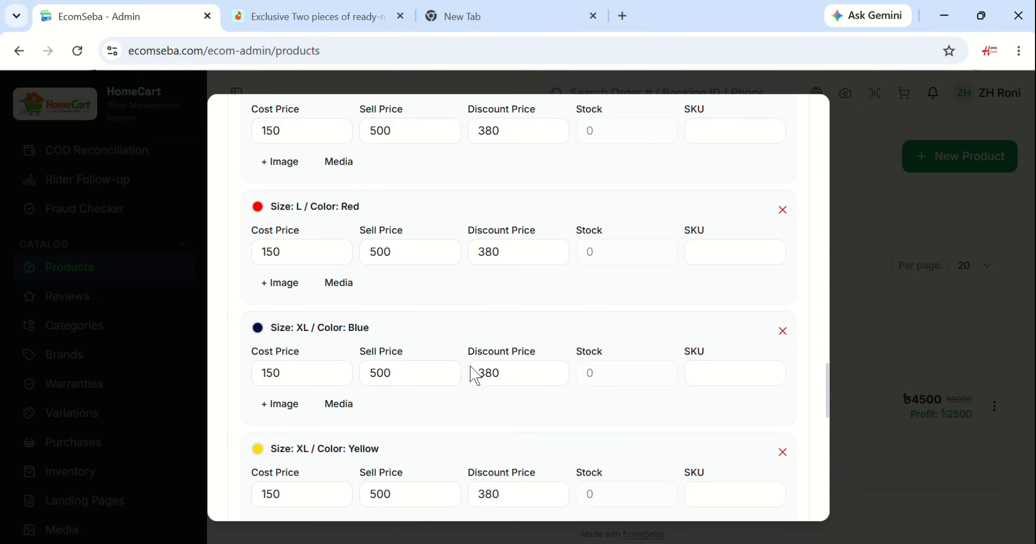
scroll(471, 374, "up", 7)
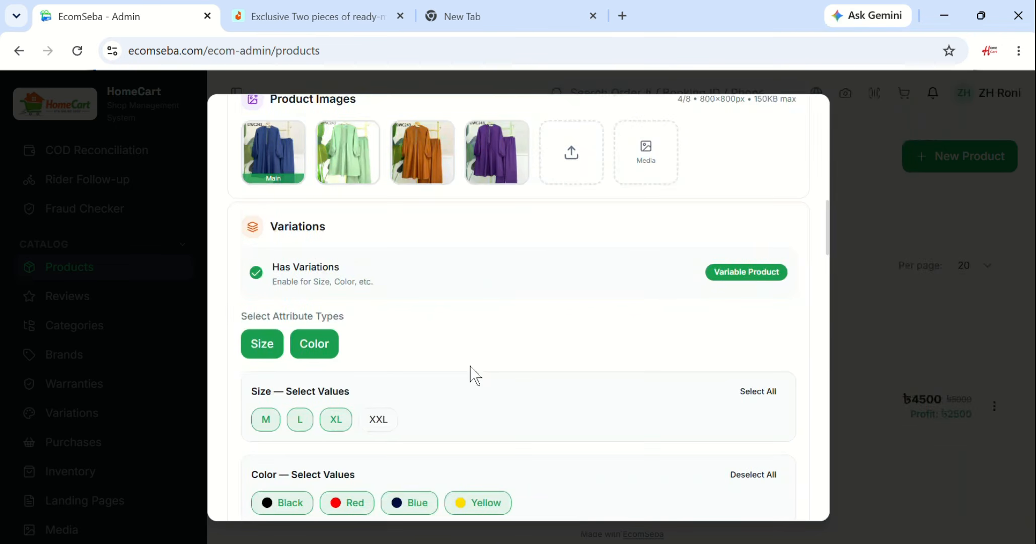
scroll(307, 271, "down", 1)
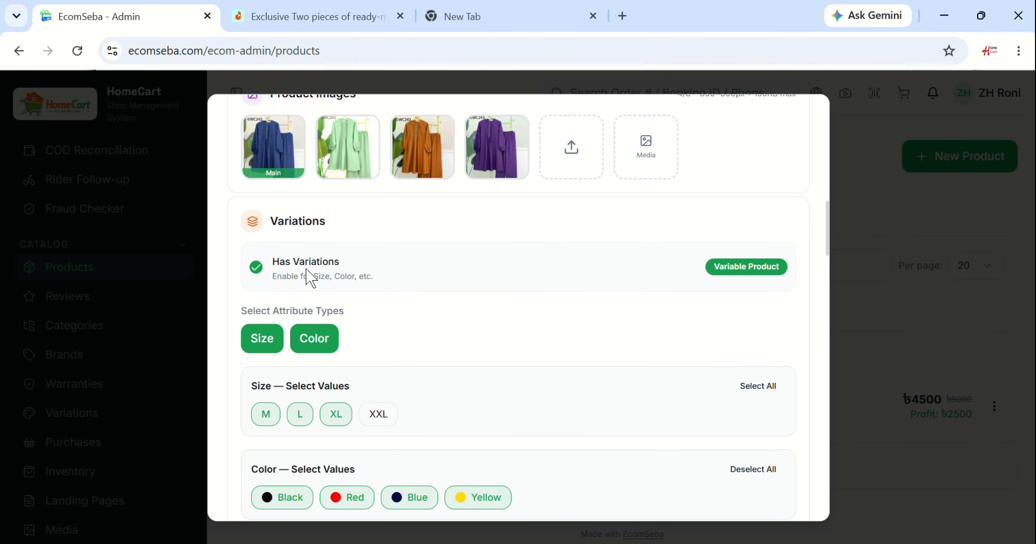
scroll(311, 277, "down", 2)
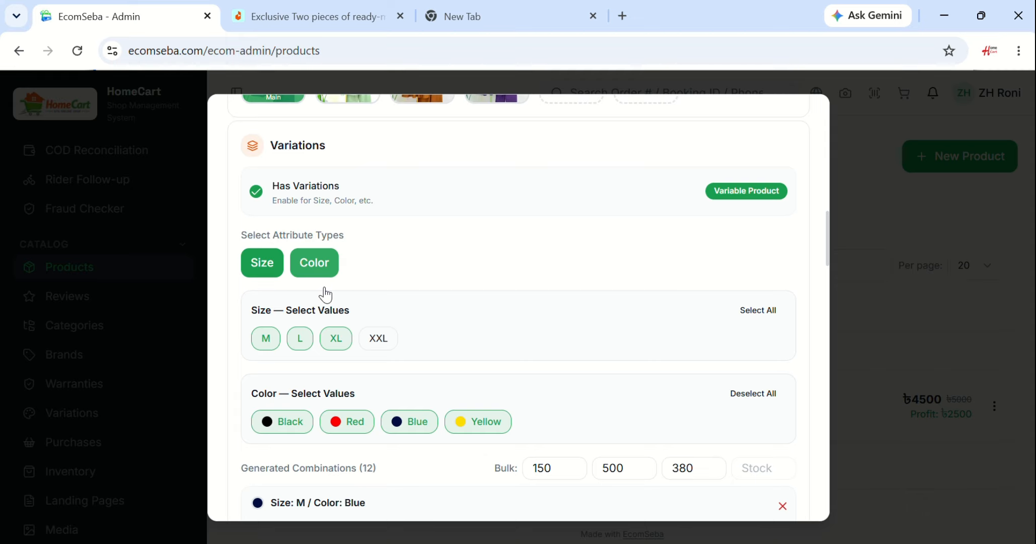
scroll(325, 294, "down", 6)
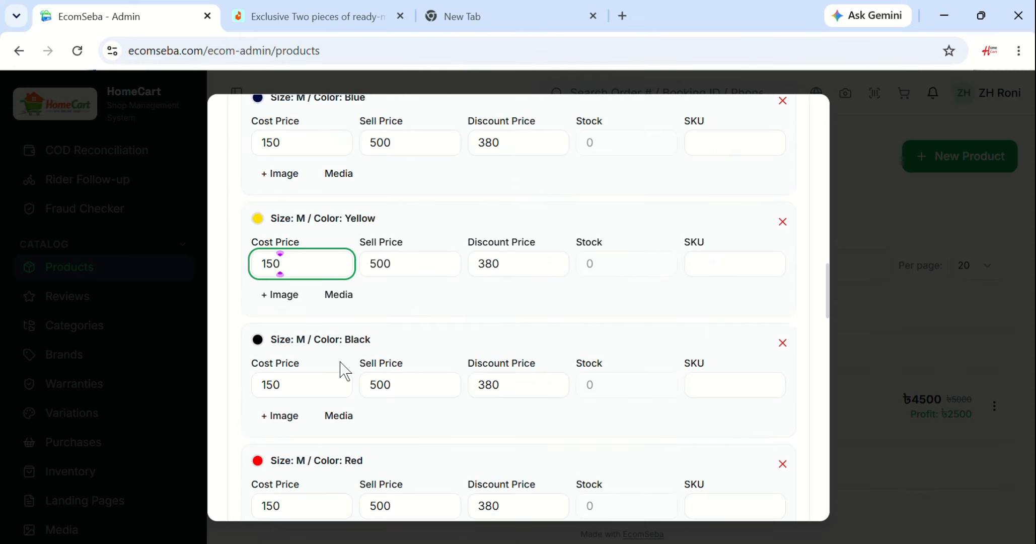
scroll(342, 371, "up", 3)
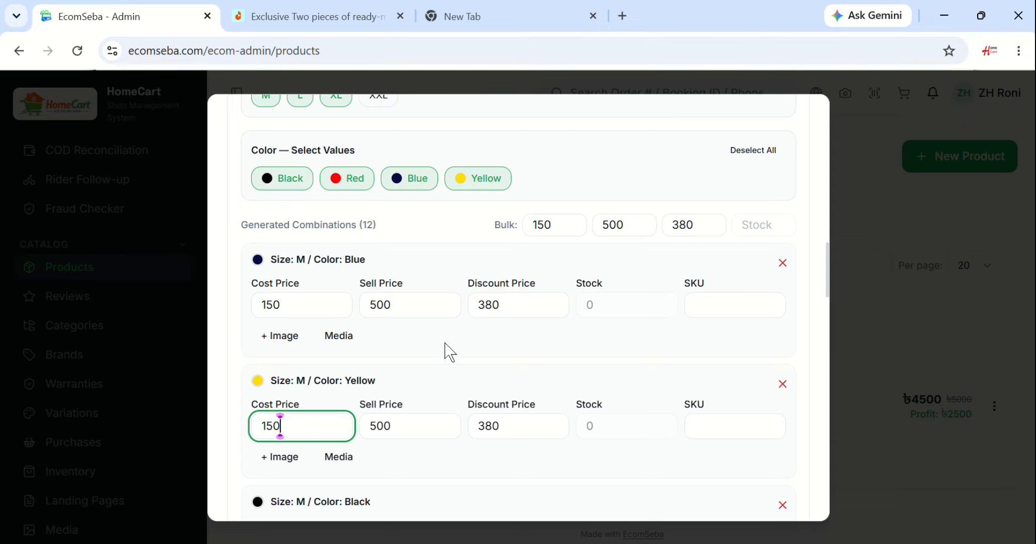
scroll(297, 304, "up", 2)
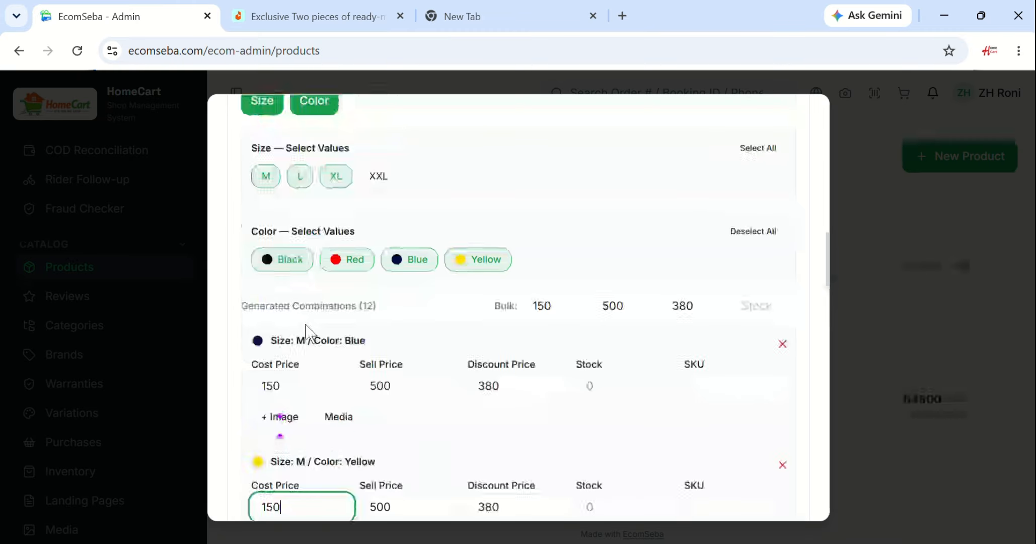
Assign the blue outfit image from the media library to the M / Blue variation.
left_click_drag(367, 343, 340, 347)
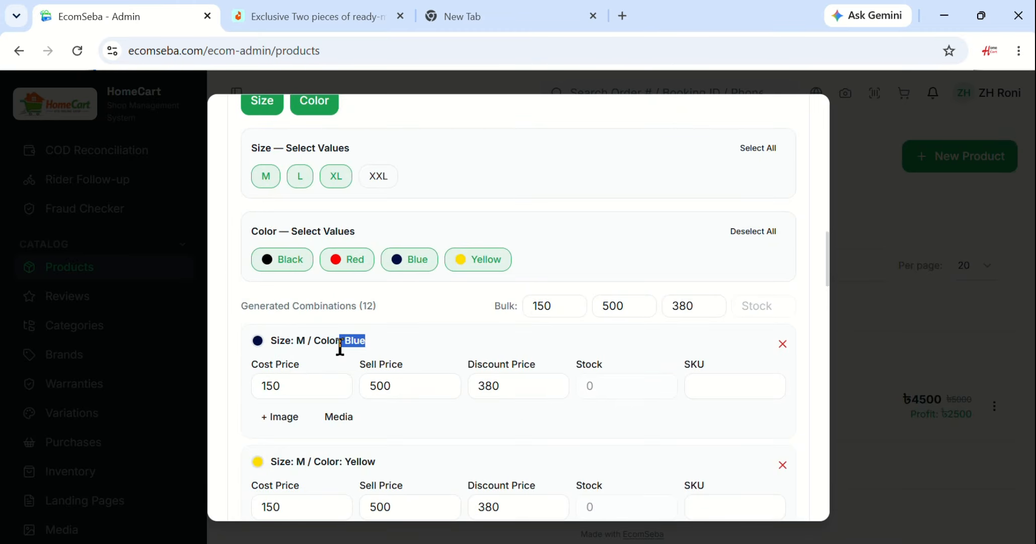
left_click(278, 422)
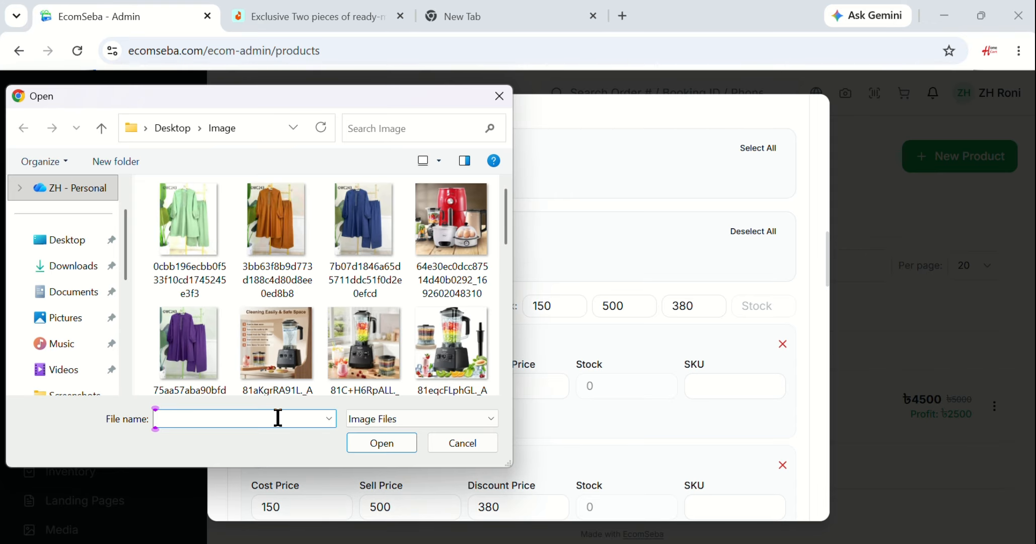
left_click(499, 95)
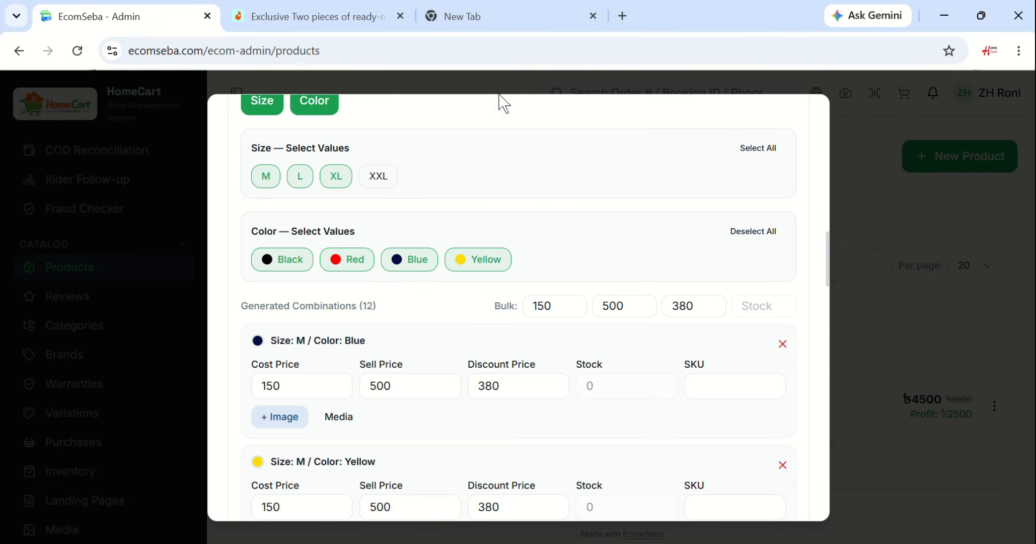
left_click(339, 418)
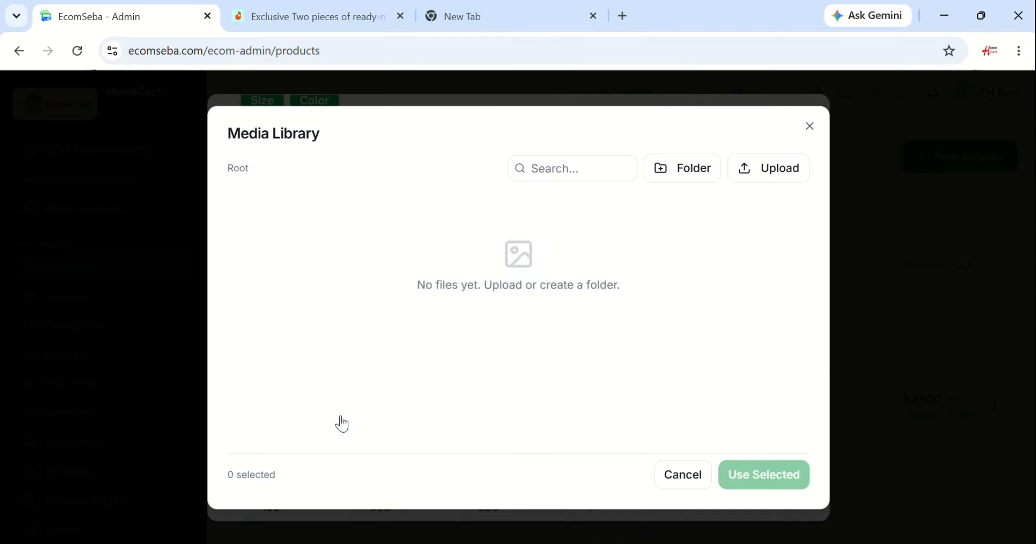
left_click(370, 241)
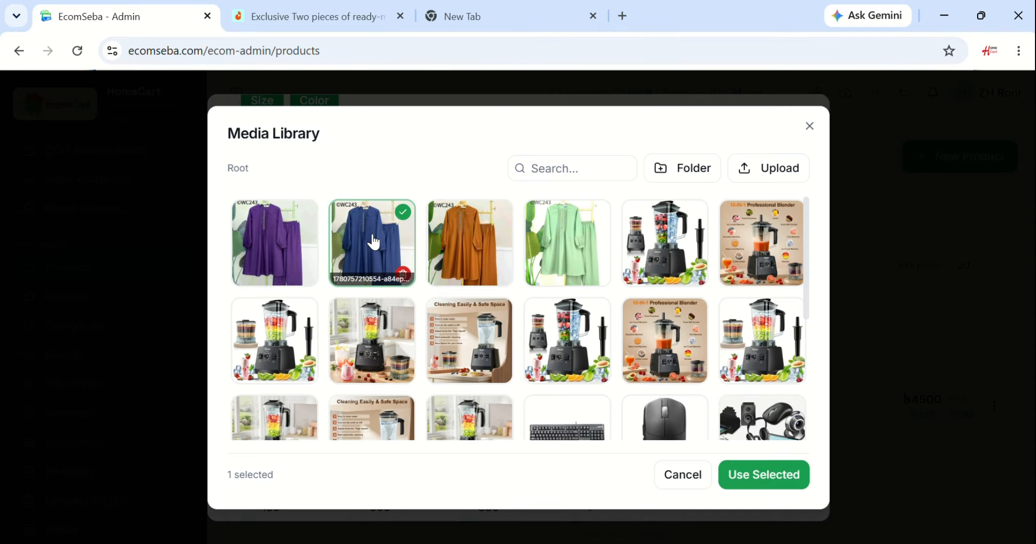
left_click(768, 483)
scroll(562, 382, "down", 5)
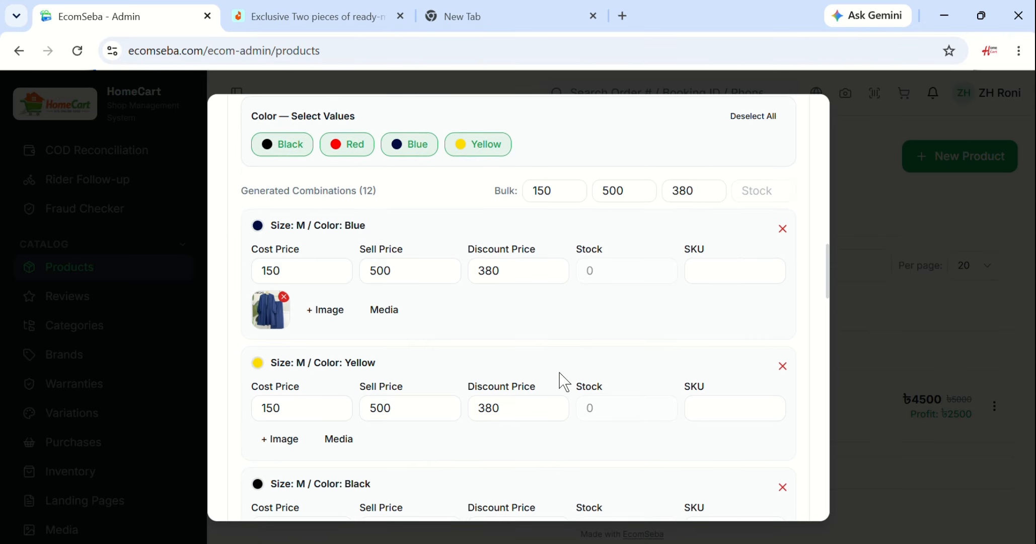
Assign the orange-brown outfit image from the media library to the M / Yellow variation.
scroll(371, 236, "up", 3)
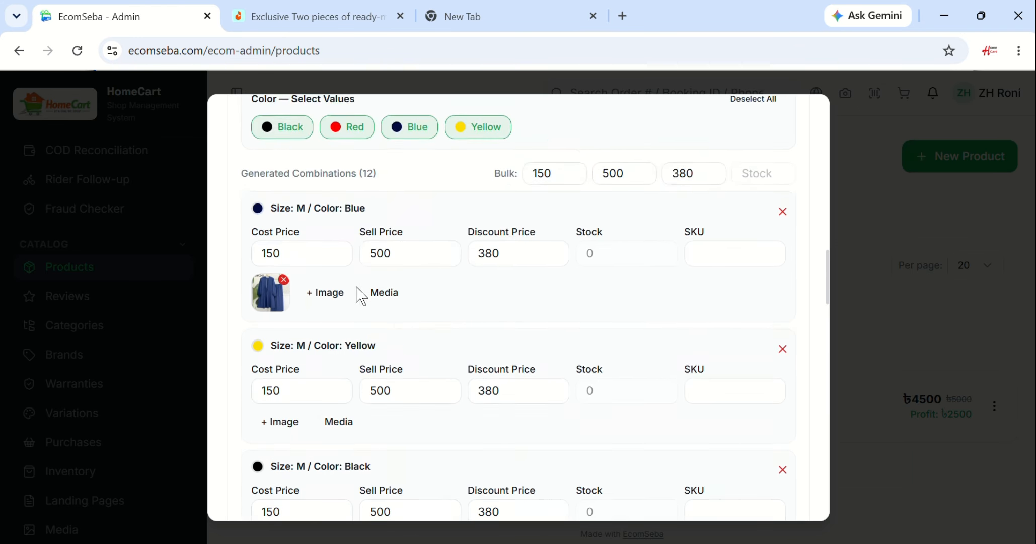
scroll(337, 258, "down", 3)
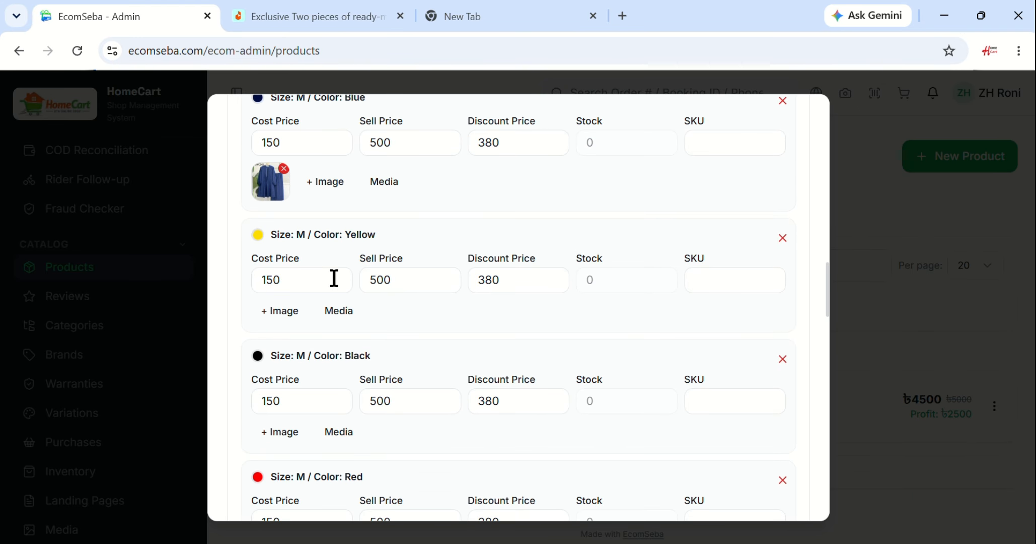
left_click(338, 311)
left_click(452, 249)
left_click(733, 467)
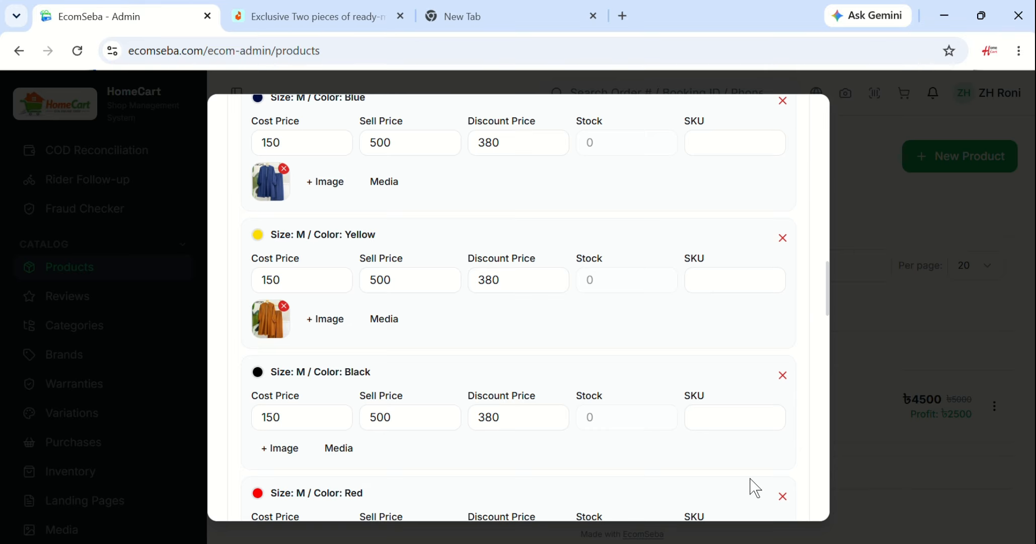
Assign the purple outfit image from the media library to the M / Black variation.
scroll(439, 361, "down", 3)
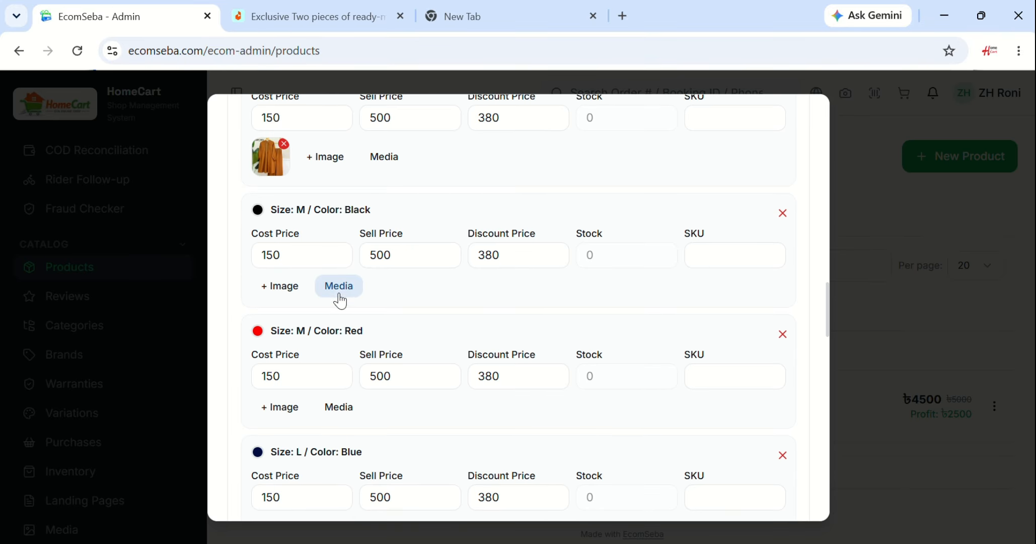
left_click(338, 285)
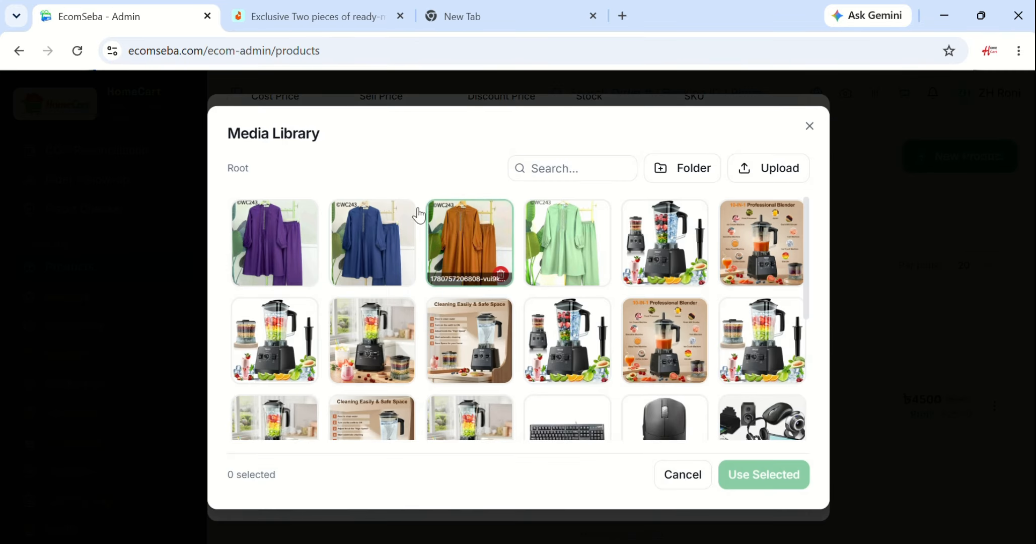
left_click(260, 247)
left_click(804, 481)
Assign the light green outfit image from the media library to the M / Red variation.
scroll(351, 393, "down", 2)
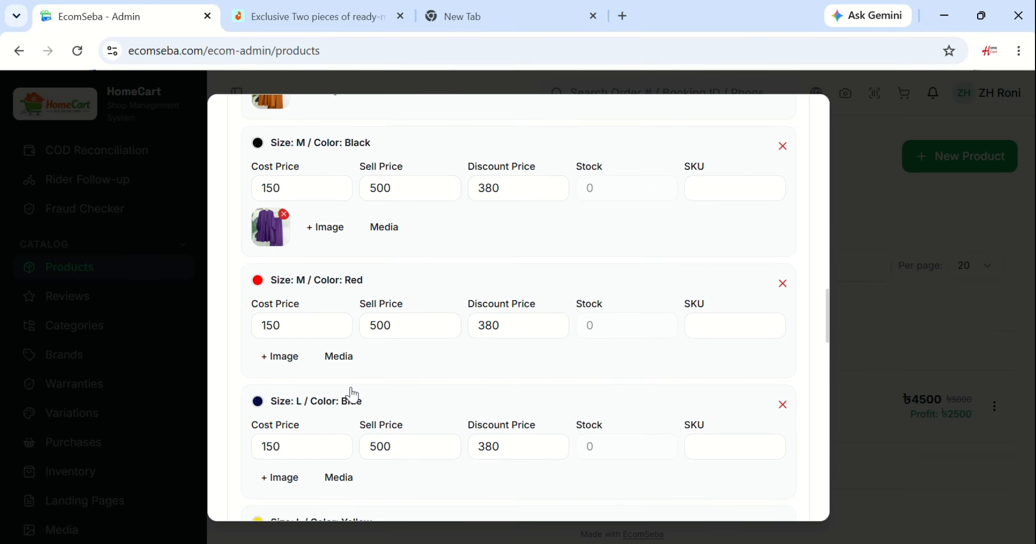
left_click(338, 342)
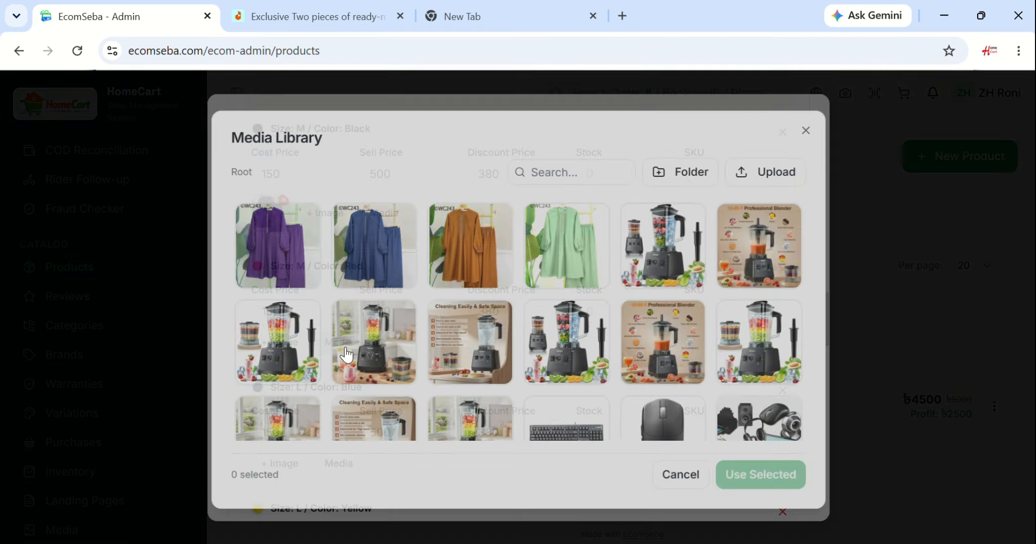
left_click(566, 239)
left_click(762, 483)
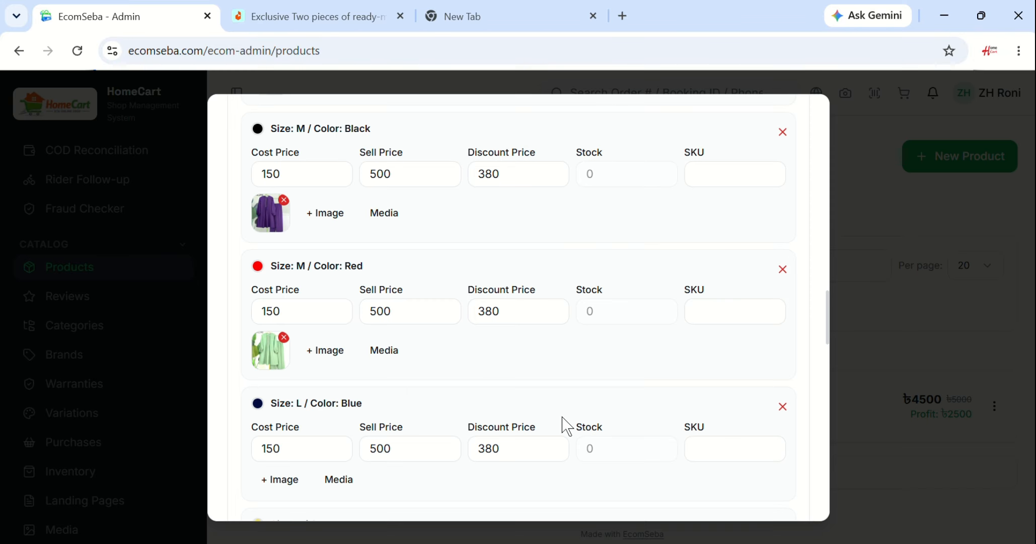
Assign the blue outfit image from the media library to the L / Blue variation.
scroll(398, 408, "down", 2)
scroll(398, 409, "down", 1)
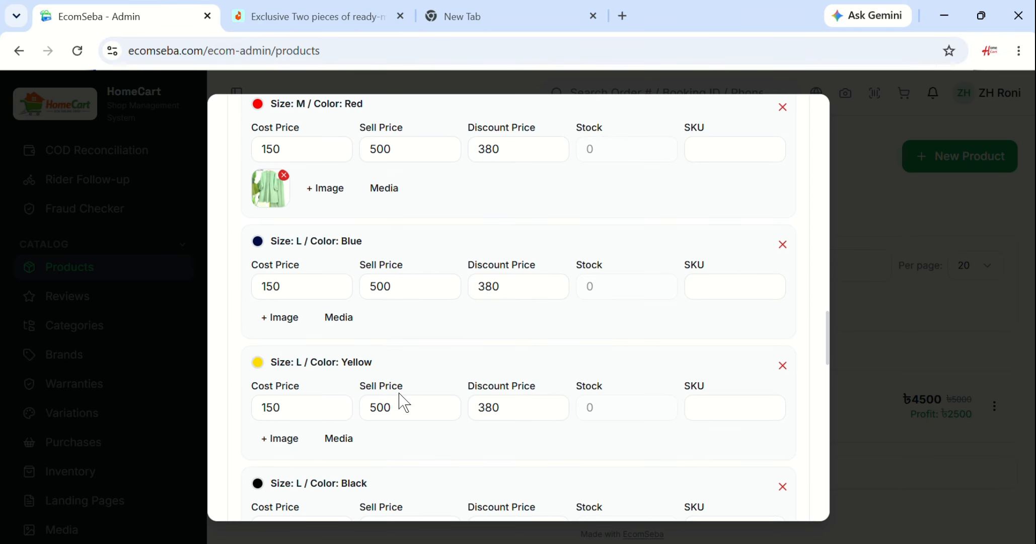
left_click(339, 317)
left_click(363, 234)
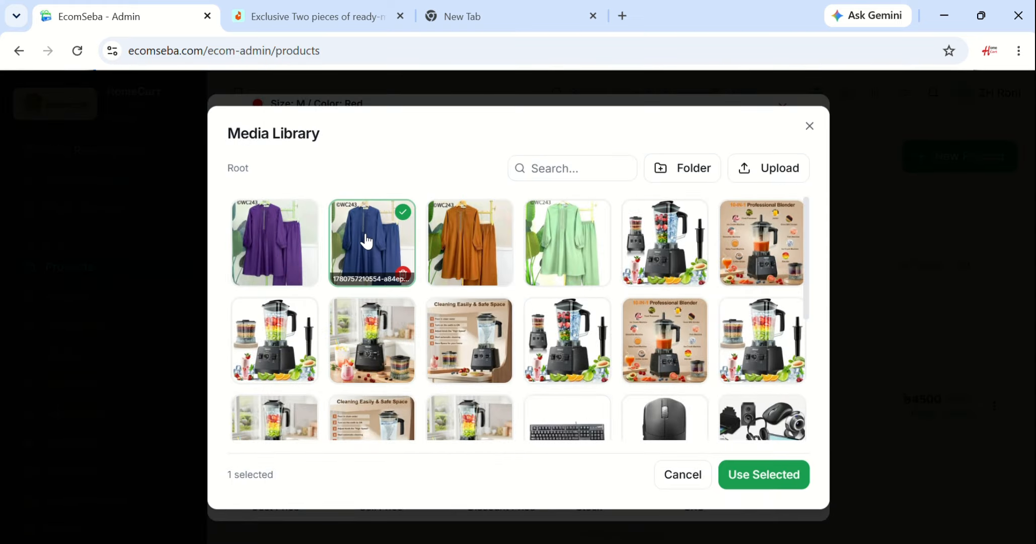
left_click(740, 479)
scroll(394, 356, "down", 5)
scroll(391, 354, "up", 2)
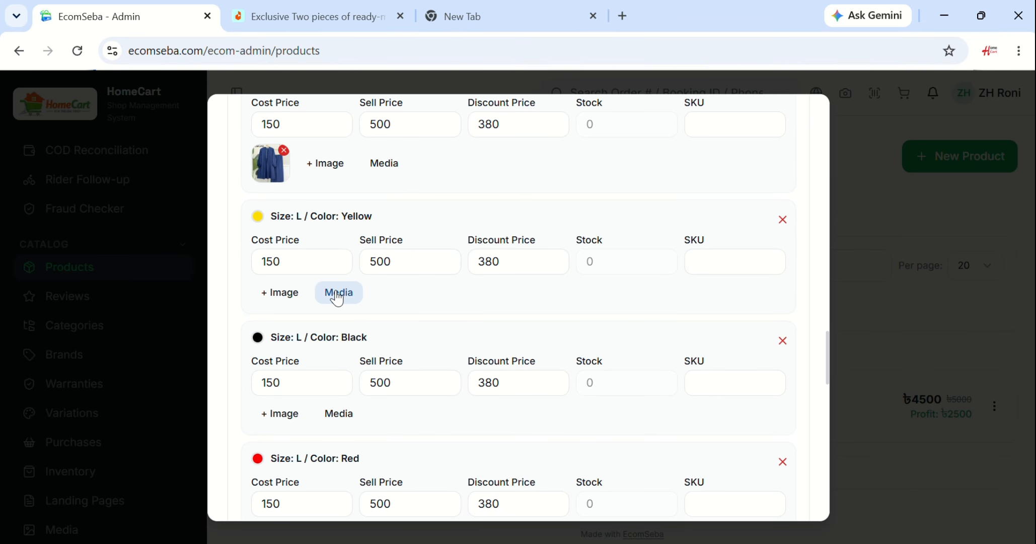
Assign the orange-brown outfit image from the media library to the L / Yellow variation.
left_click(337, 297)
left_click(464, 249)
left_click(742, 482)
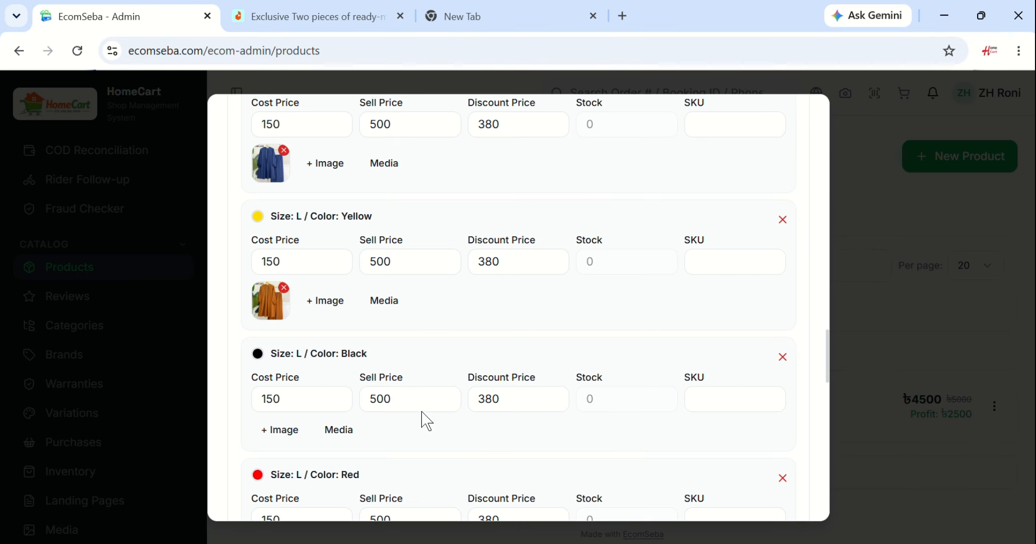
Assign the purple outfit image from the media library to the L / Black variation.
scroll(403, 408, "down", 4)
left_click(339, 268)
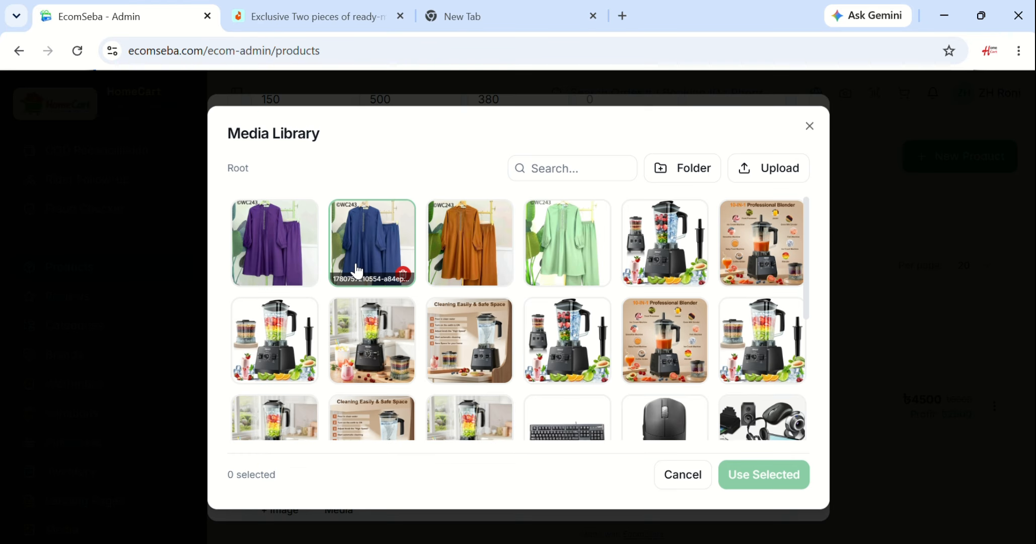
key("Escape")
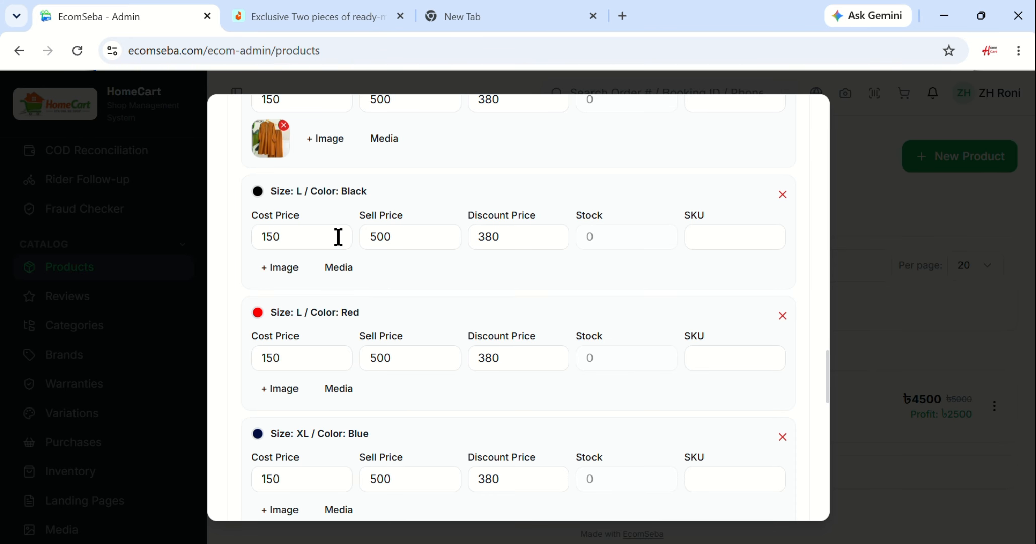
left_click(340, 270)
left_click(285, 262)
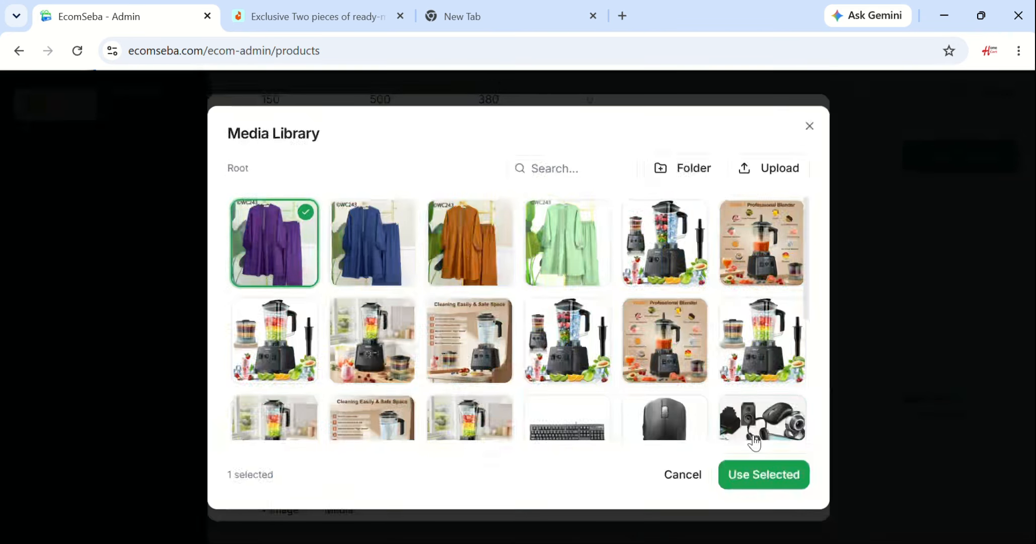
left_click(777, 478)
Assign the light green outfit image from the media library to the L / Red variation.
left_click(340, 409)
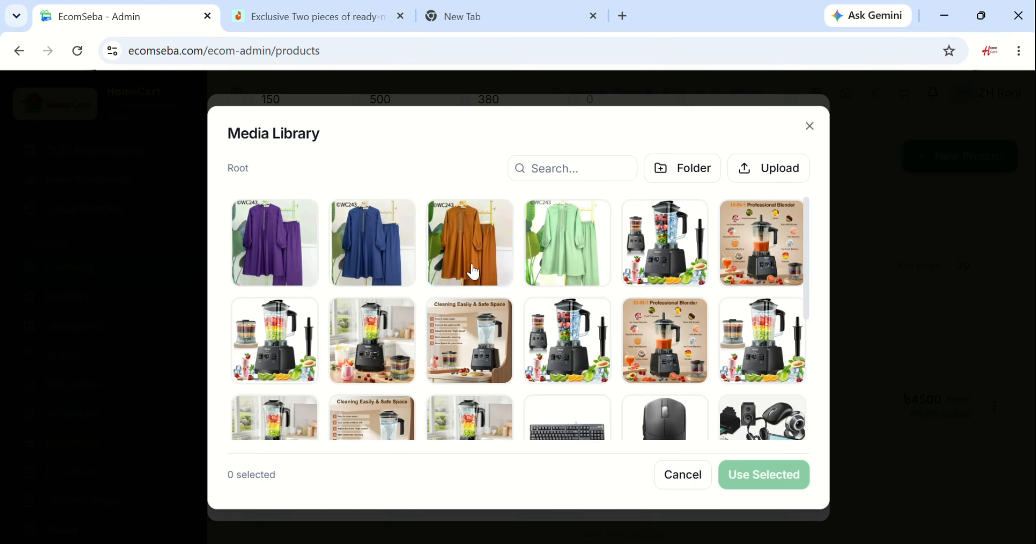
left_click(566, 247)
left_click(779, 476)
Review the L and XL variation images and add the completed product to the shop.
scroll(564, 416, "down", 5)
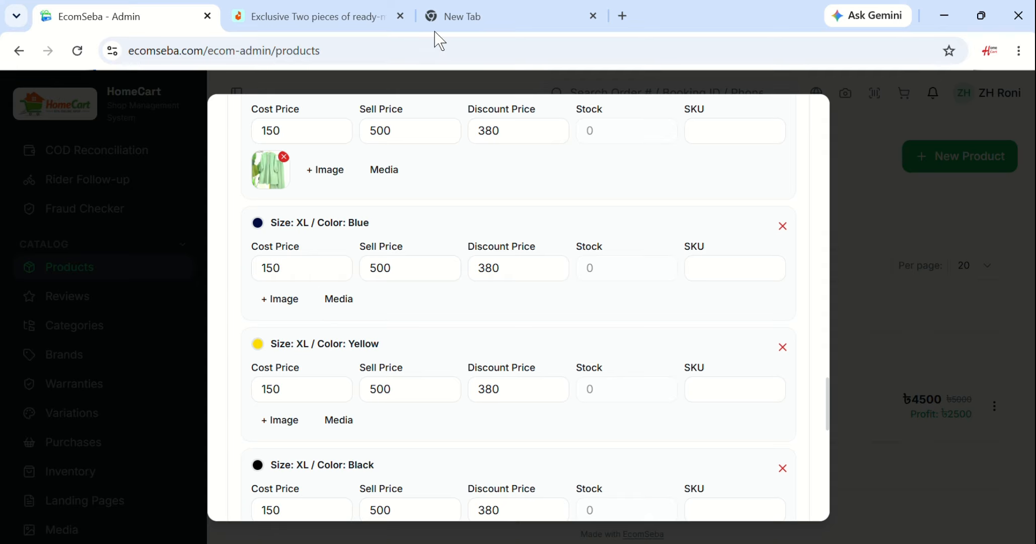
scroll(370, 338, "up", 3)
scroll(434, 338, "down", 8)
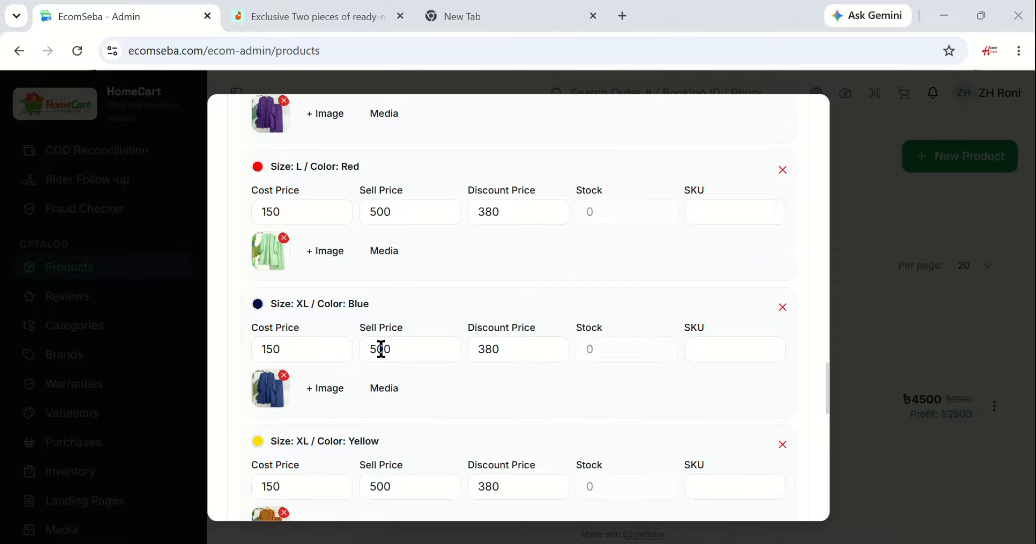
scroll(334, 359, "down", 10)
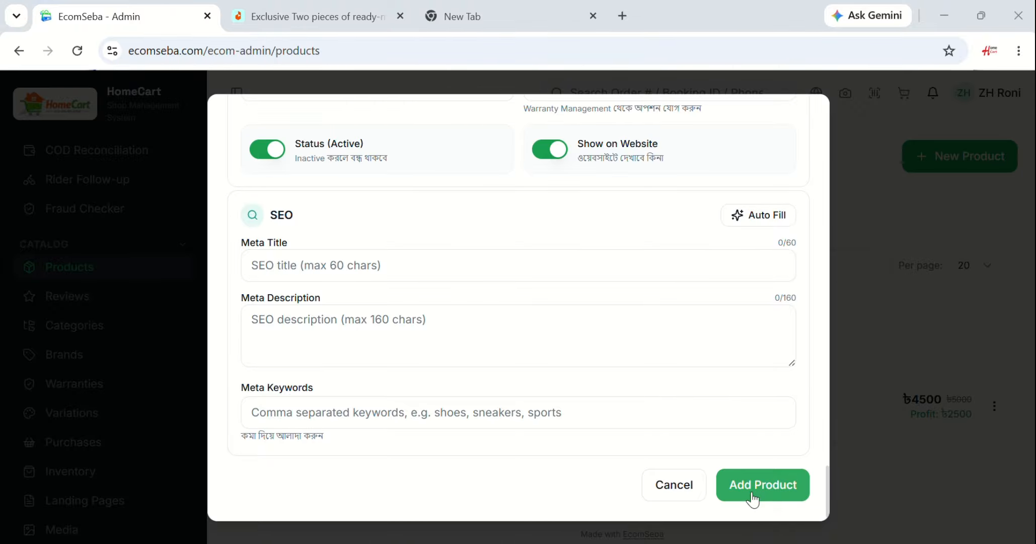
left_click(753, 497)
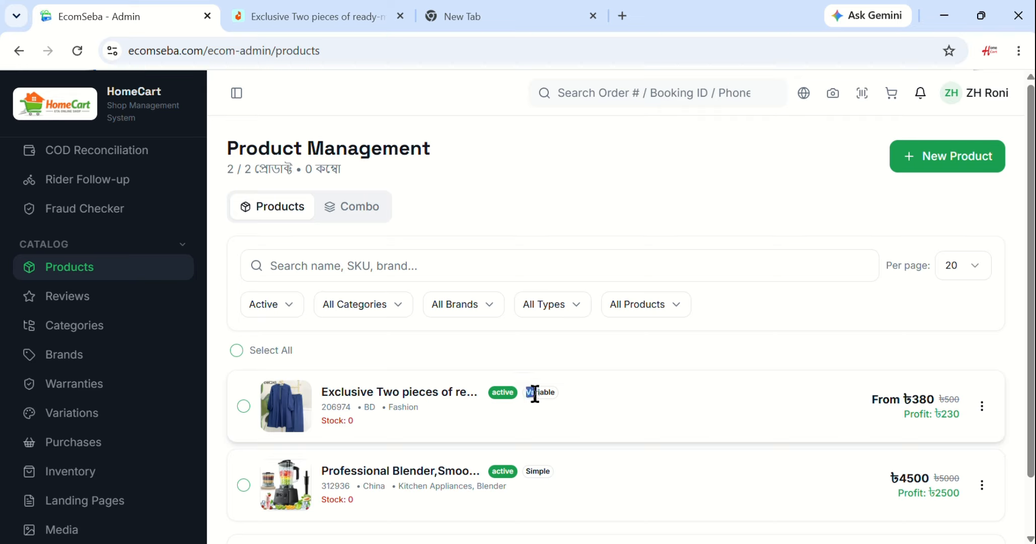
Open the storefront page of the new two-piece outfit product and view its price, size and color options.
left_click_drag(534, 393, 563, 396)
left_click(392, 397)
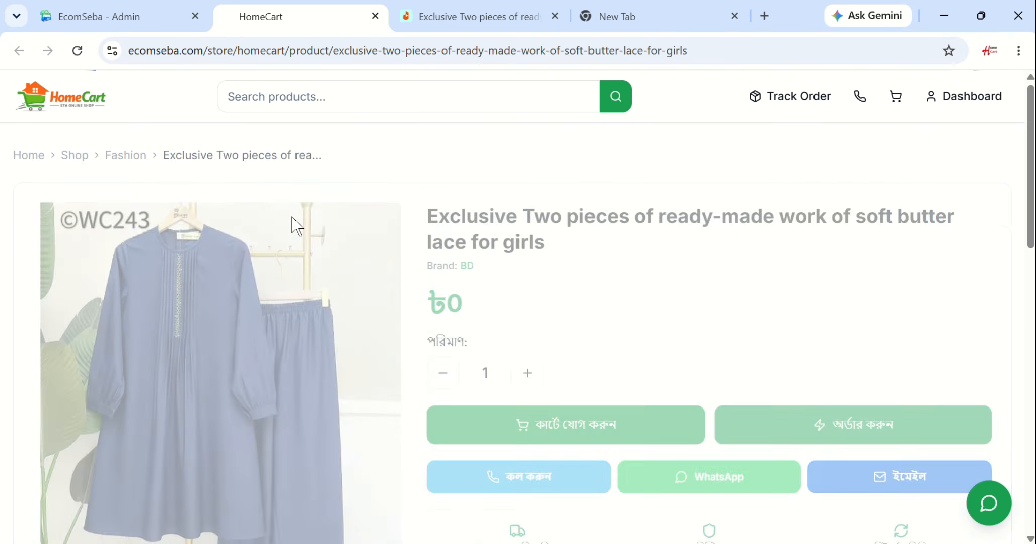
scroll(677, 439, "down", 2)
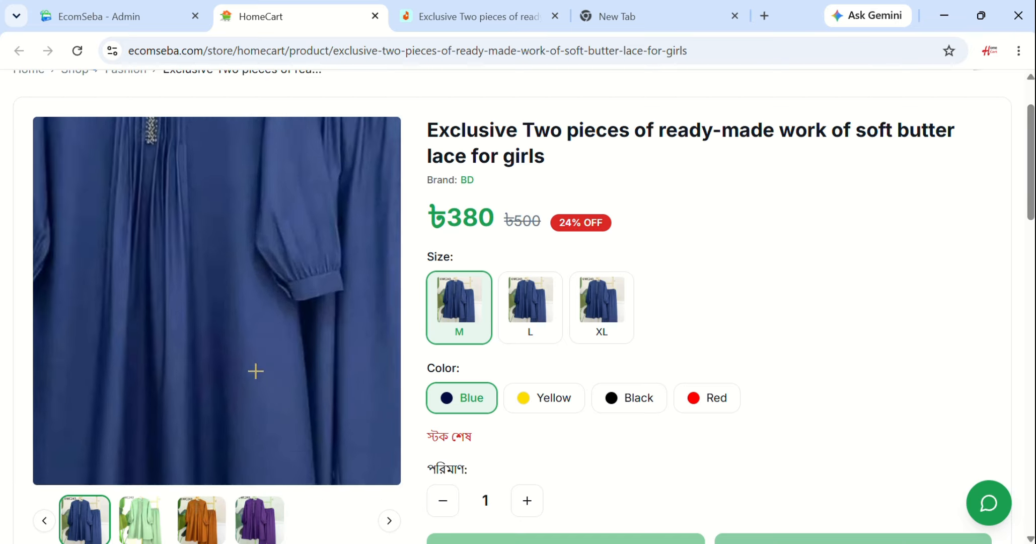
scroll(717, 368, "down", 2)
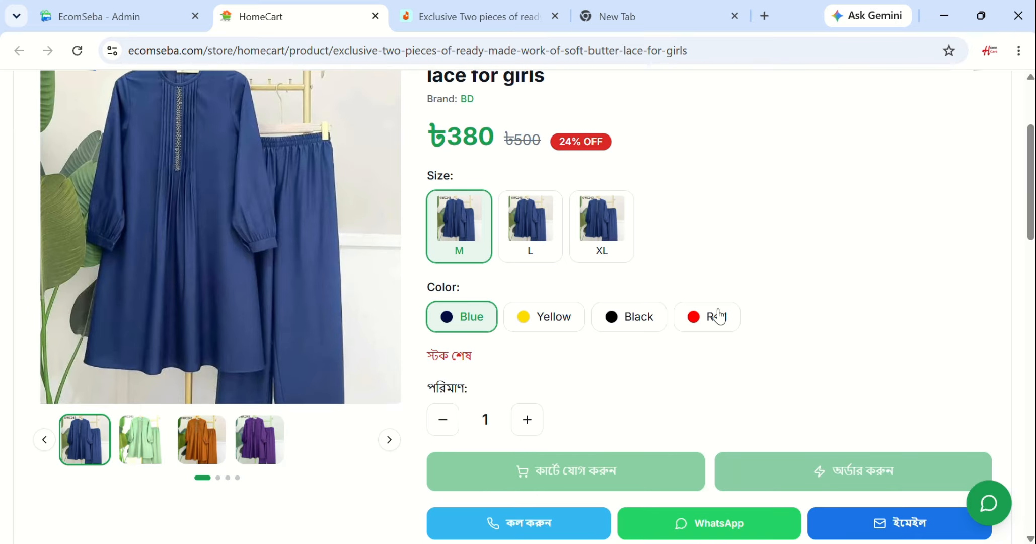
Preview the M, L and XL size options on the product page, ending on size M.
left_click(530, 222)
left_click(598, 236)
left_click(475, 235)
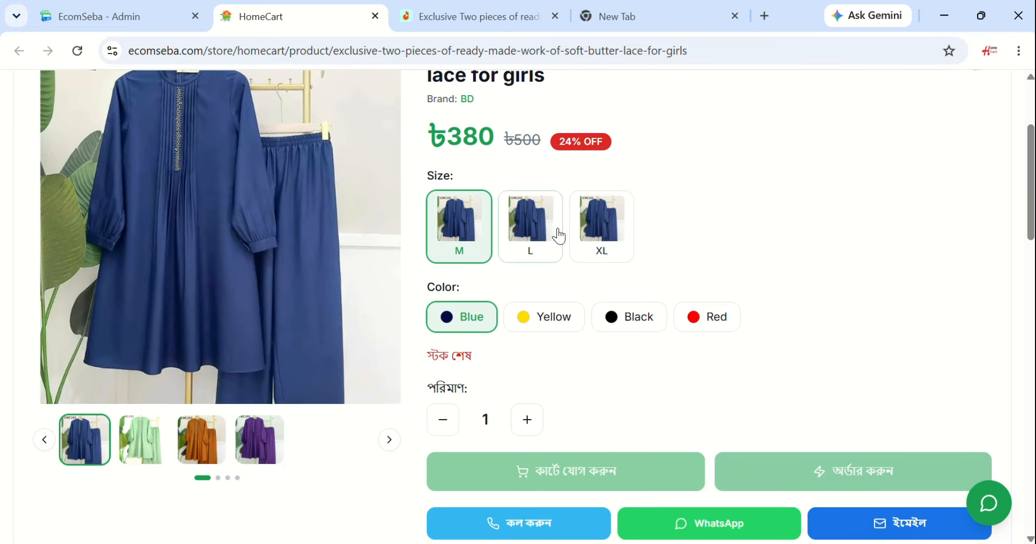
left_click(556, 236)
left_click(610, 234)
left_click(610, 234)
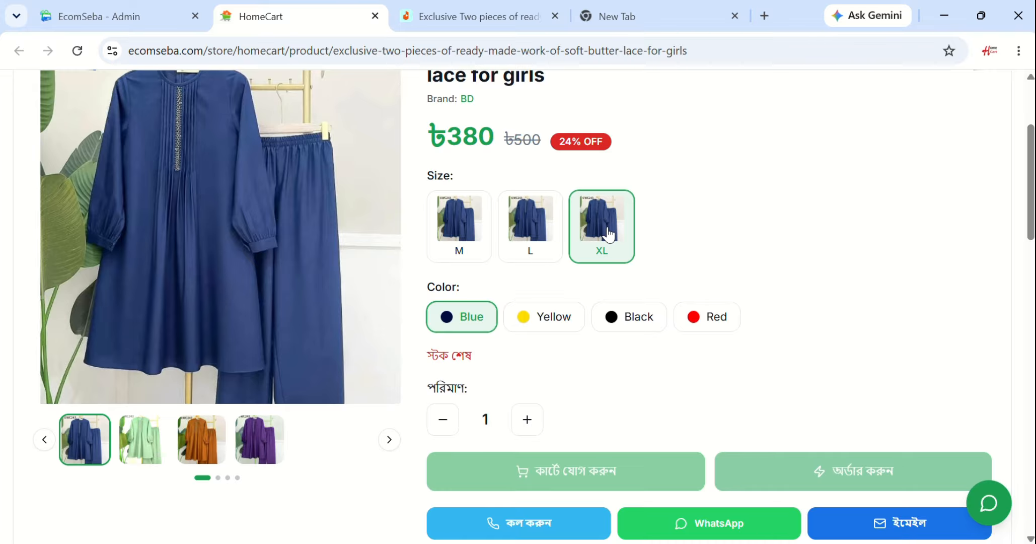
left_click(467, 236)
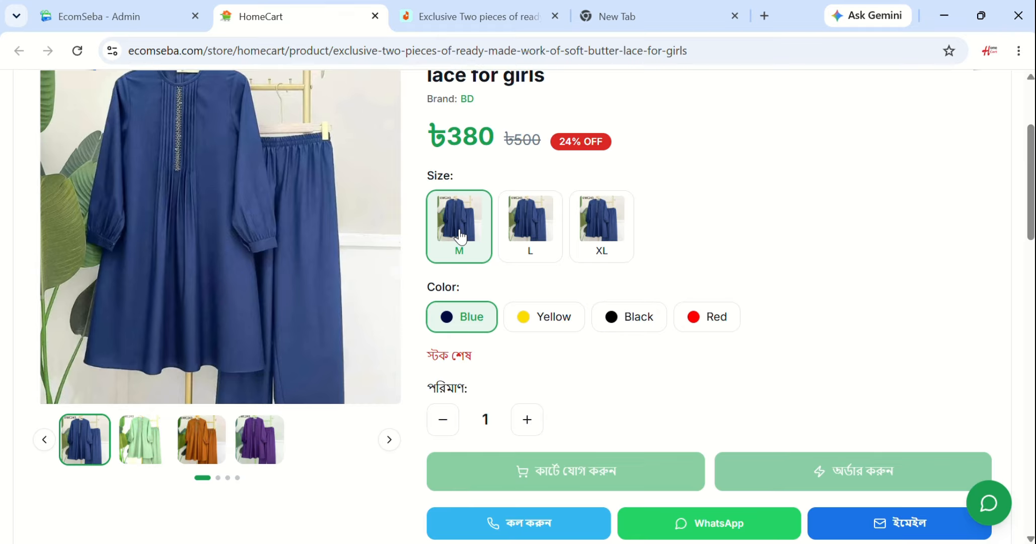
Choose the Blue color and examine the stock notice, image gallery and order options on the product page.
left_click(446, 324)
left_click_drag(476, 358, 426, 361)
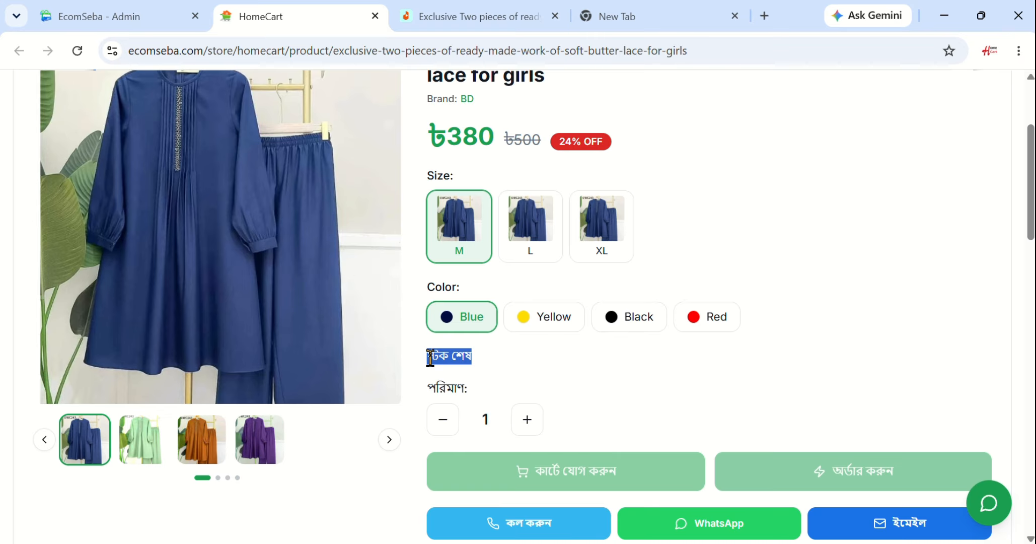
left_click(563, 376)
scroll(222, 310, "up", 1)
scroll(263, 389, "down", 1)
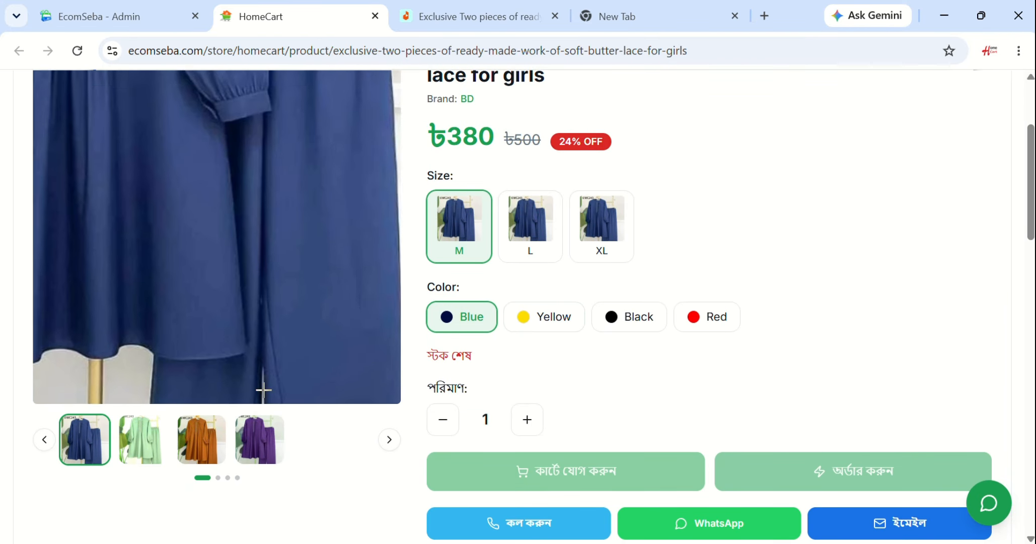
scroll(244, 448, "down", 1)
scroll(246, 450, "up", 1)
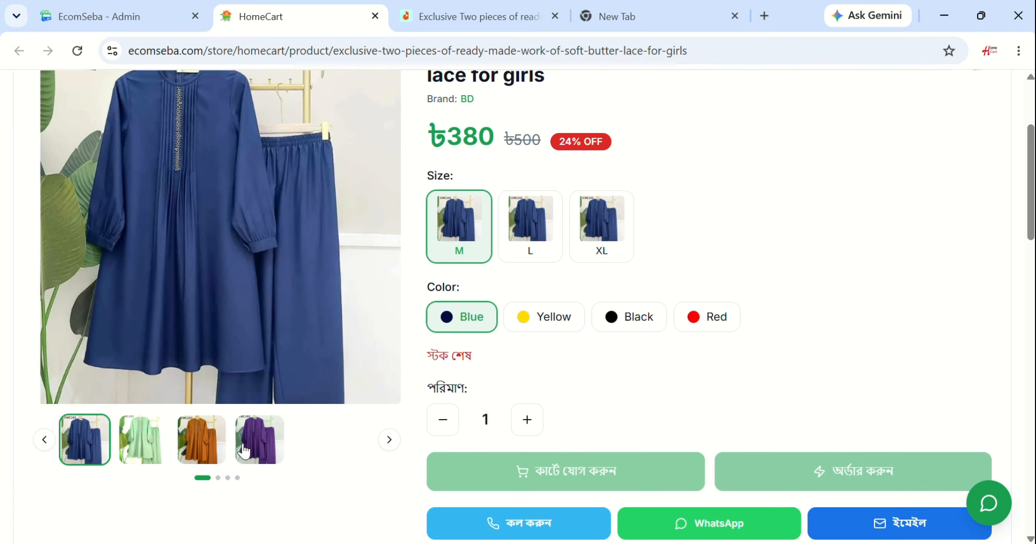
scroll(579, 338, "up", 1)
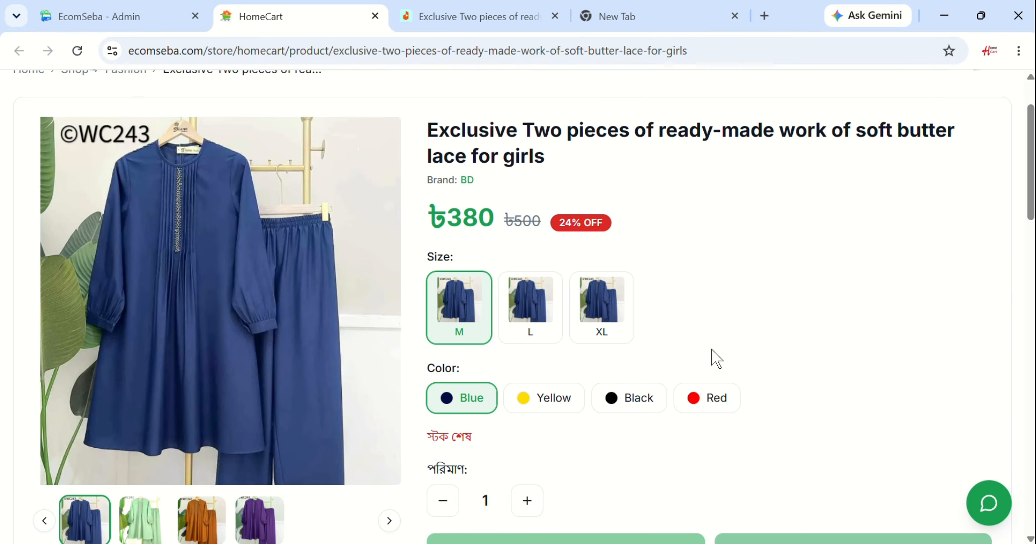
scroll(586, 456, "down", 1)
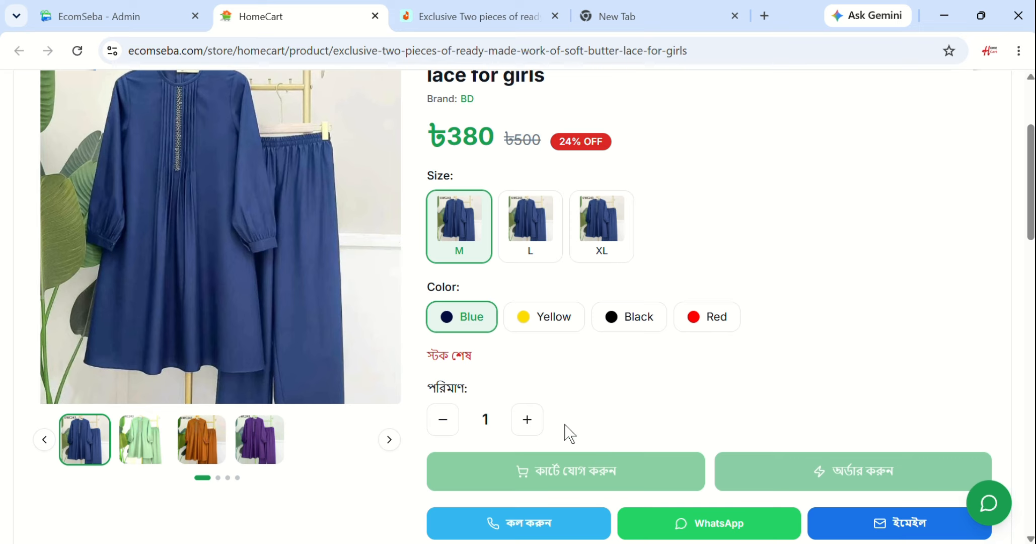
scroll(554, 437, "up", 2)
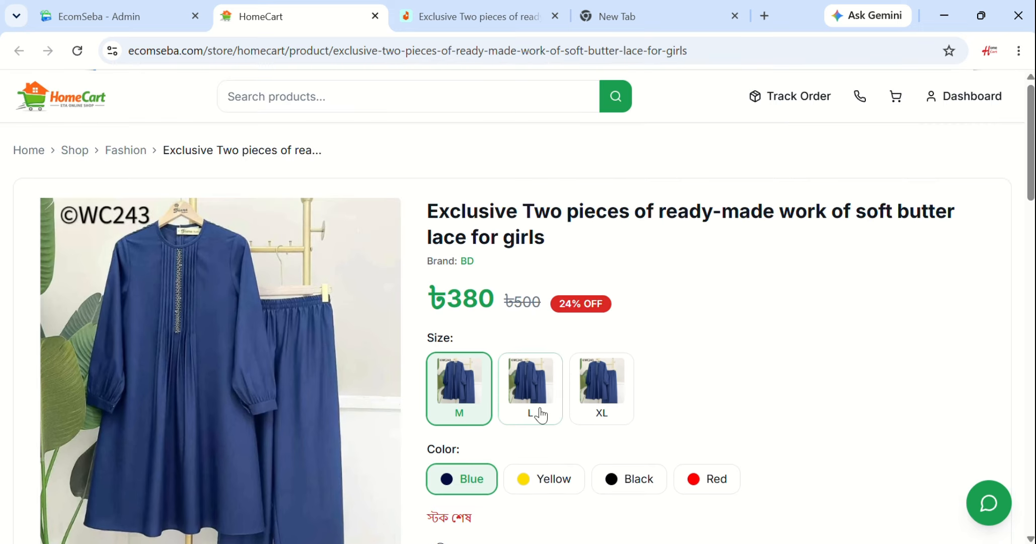